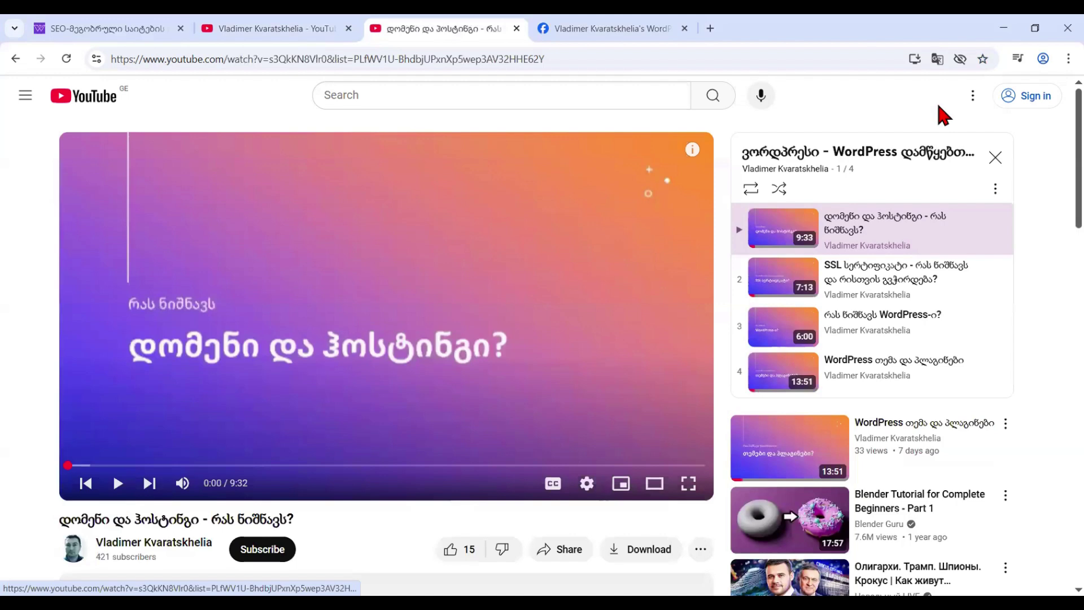
Look over the open YouTube channel page and the Facebook group for the WordPress community.
click(322, 26)
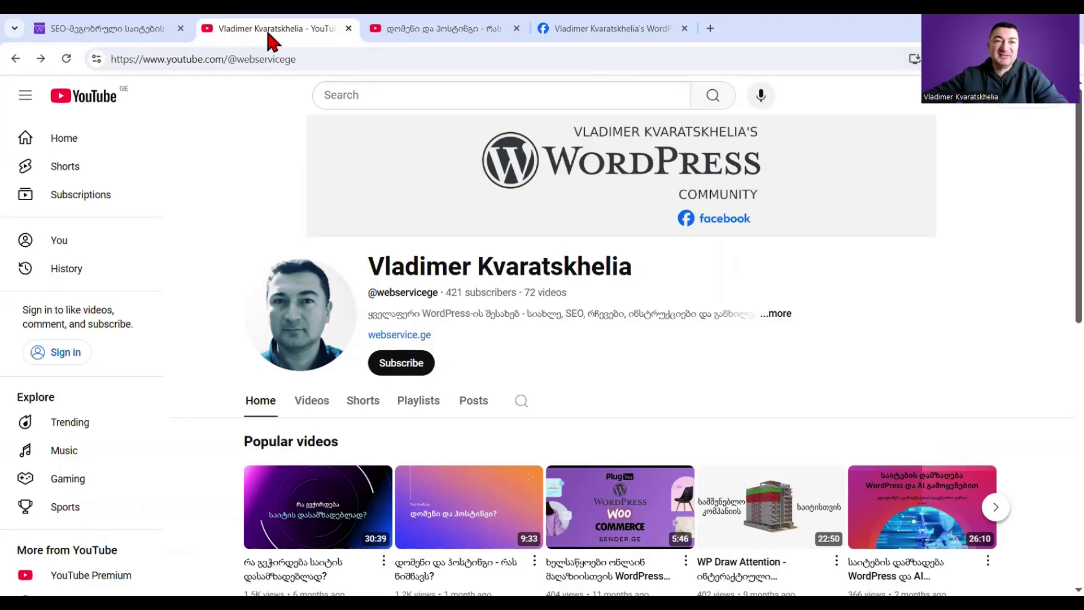
click(615, 21)
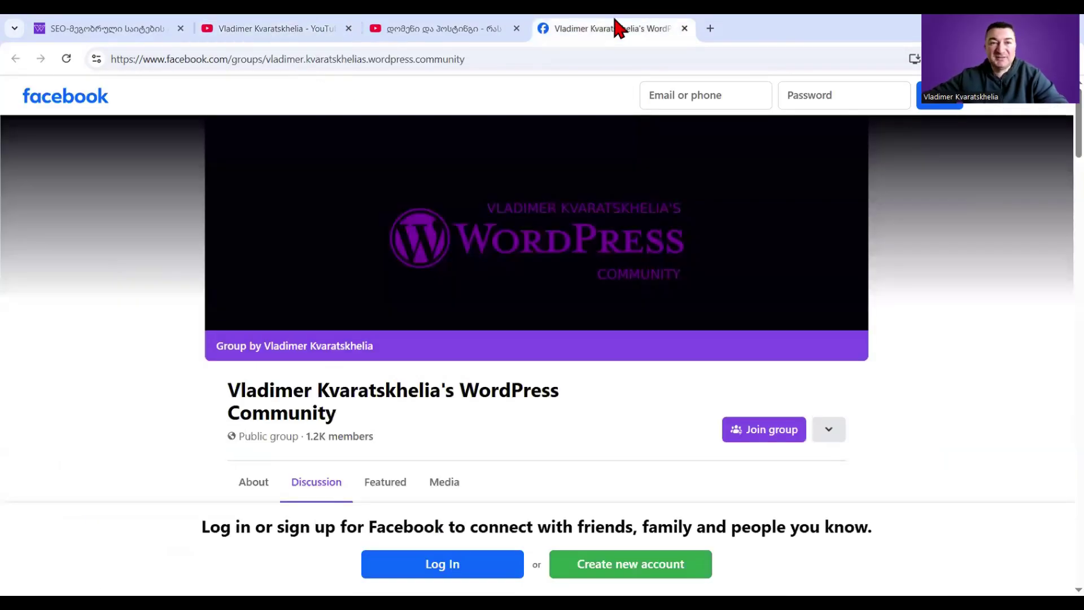
click(299, 27)
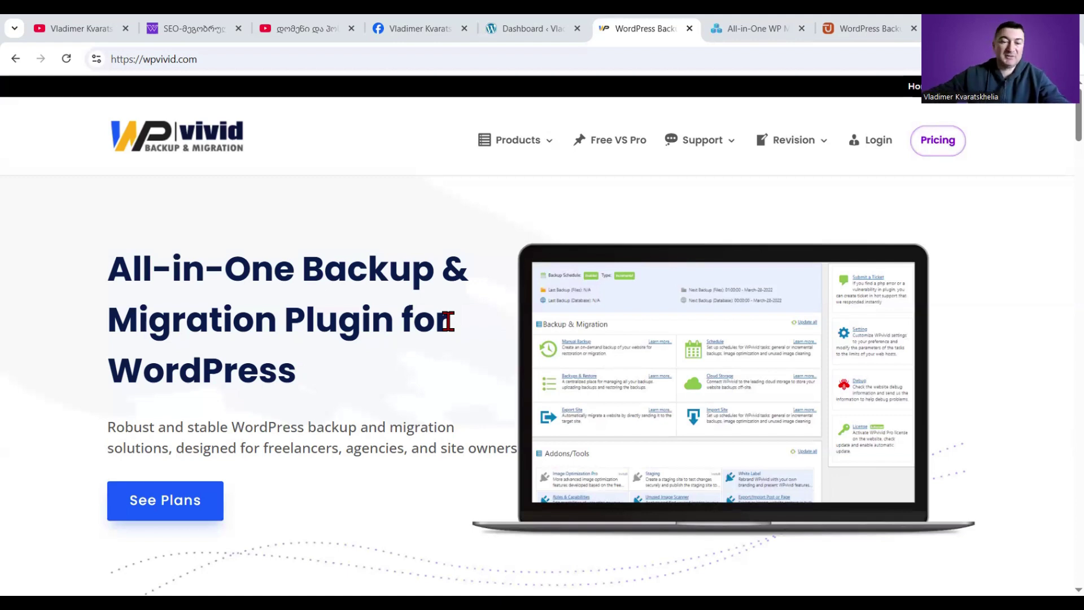
Search for "backup" among new plugins in the WordPress admin and find the WPvivid Backup & Migration entry.
click(524, 25)
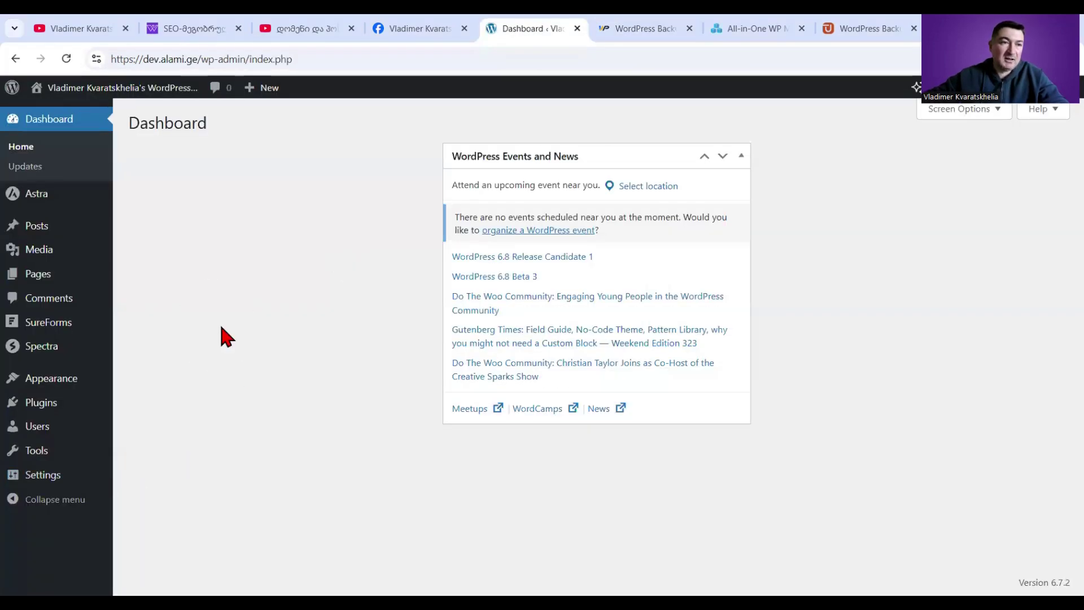
click(72, 124)
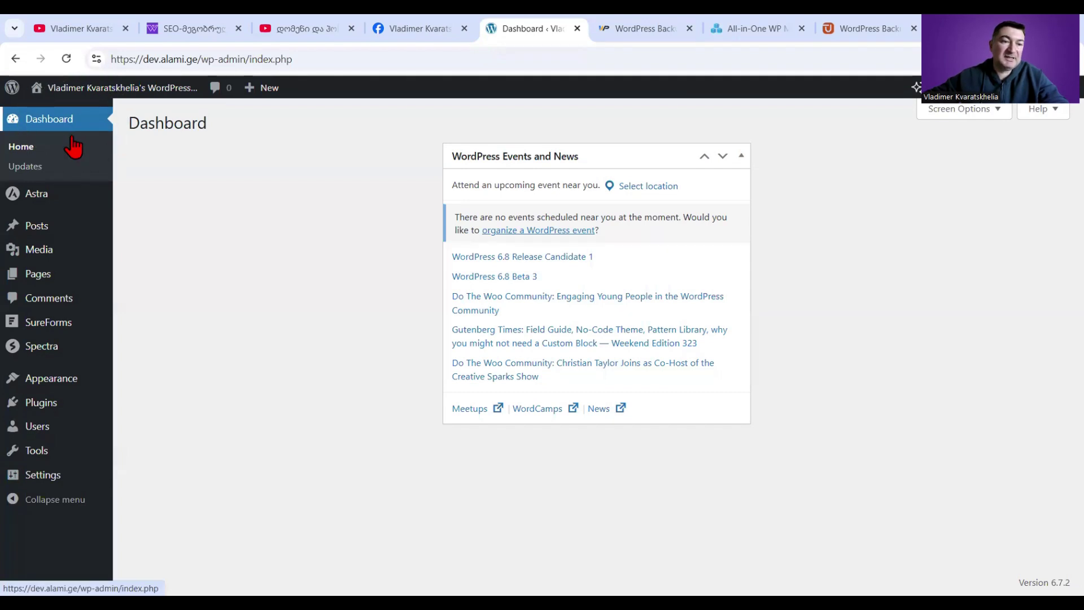
click(149, 434)
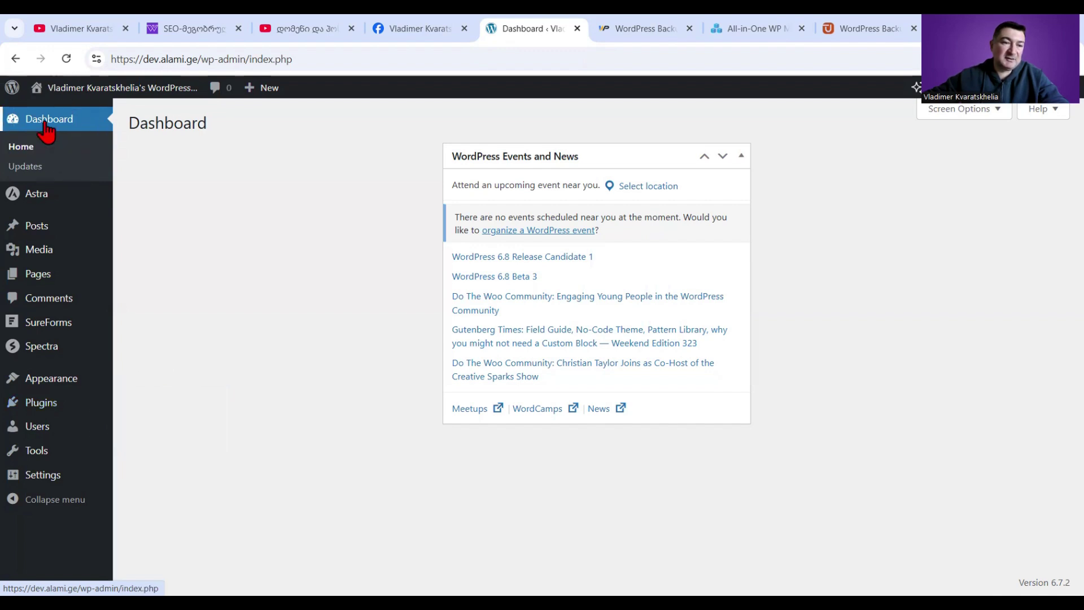
click(48, 408)
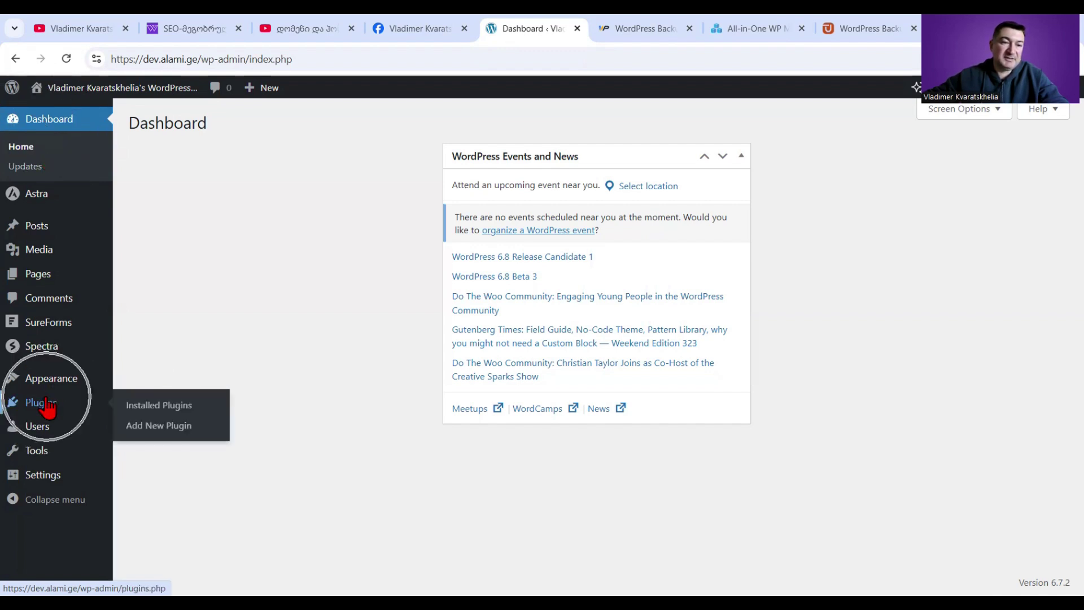
click(152, 431)
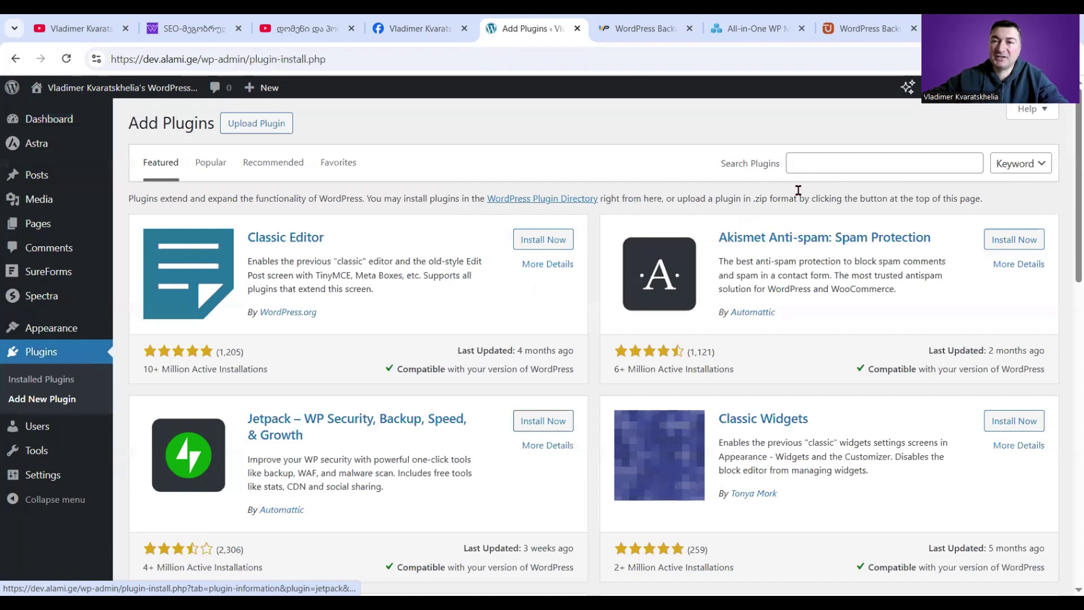
click(825, 160)
text(backup)
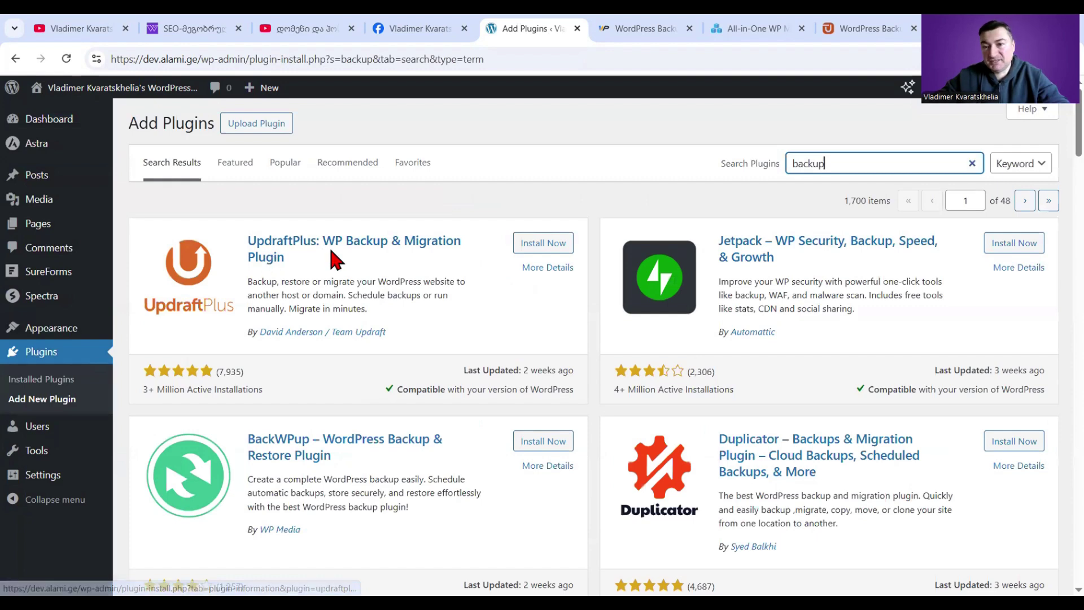
scroll(337, 260, down, 2)
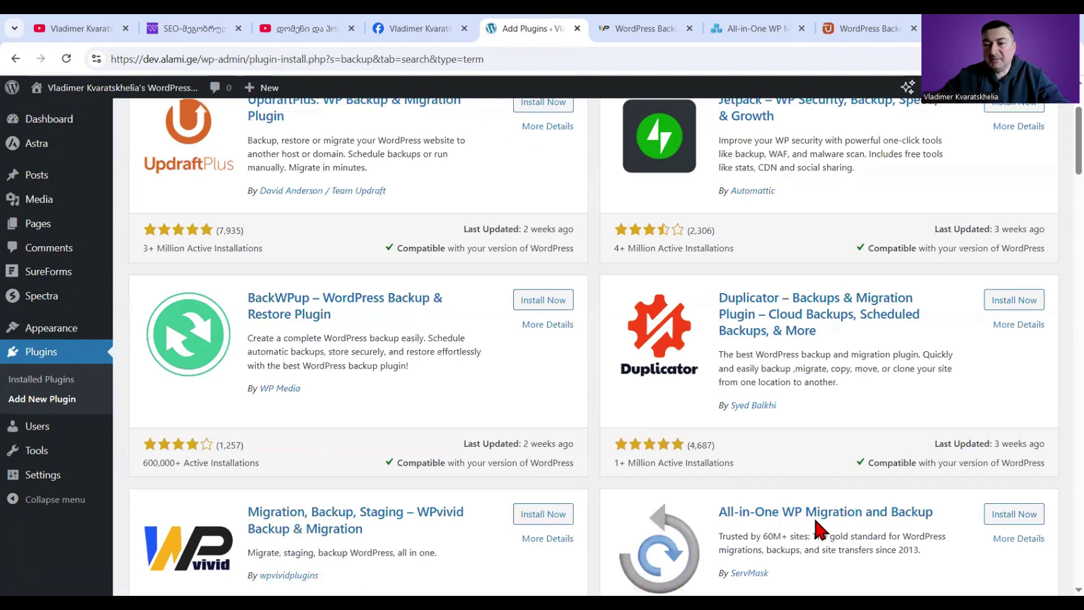
scroll(400, 460, down, 2)
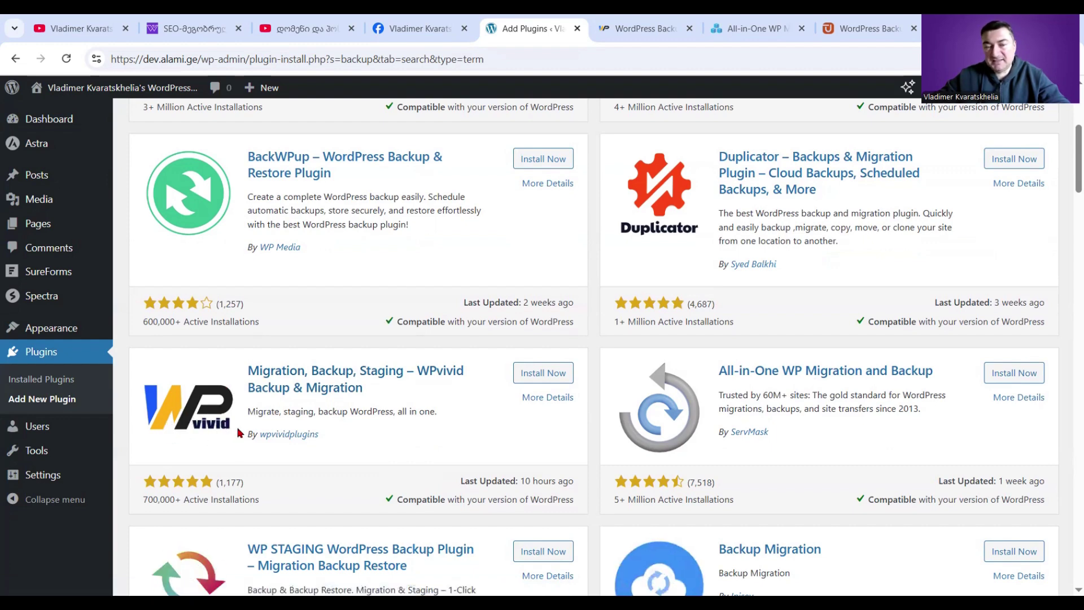
Review the open websites of the WPvivid, All-in-One WP Migration and UpdraftPlus backup plugins.
click(646, 29)
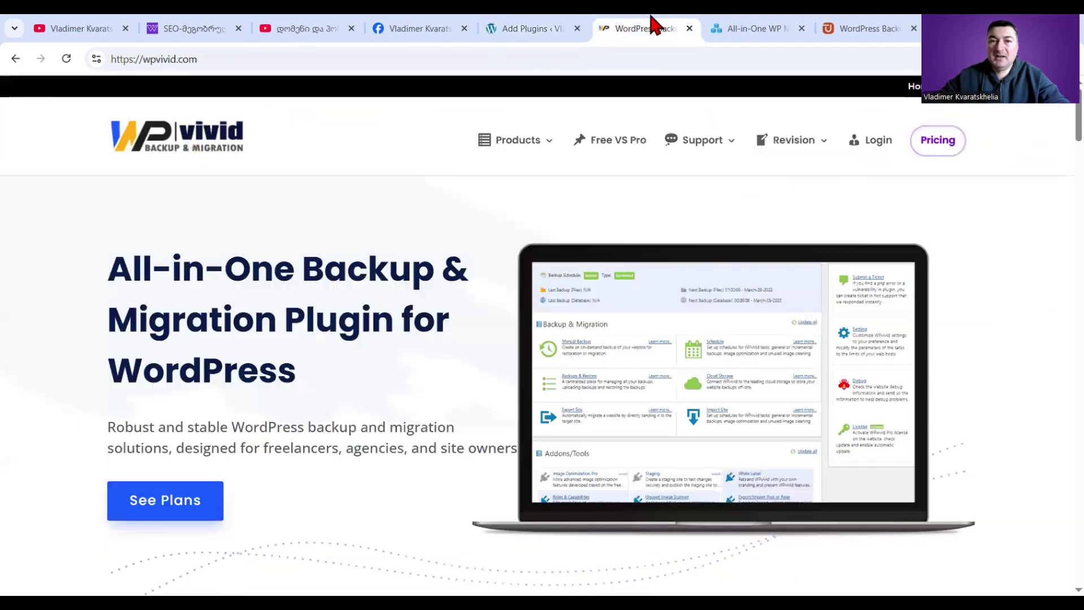
scroll(417, 361, down, 5)
scroll(416, 361, up, 6)
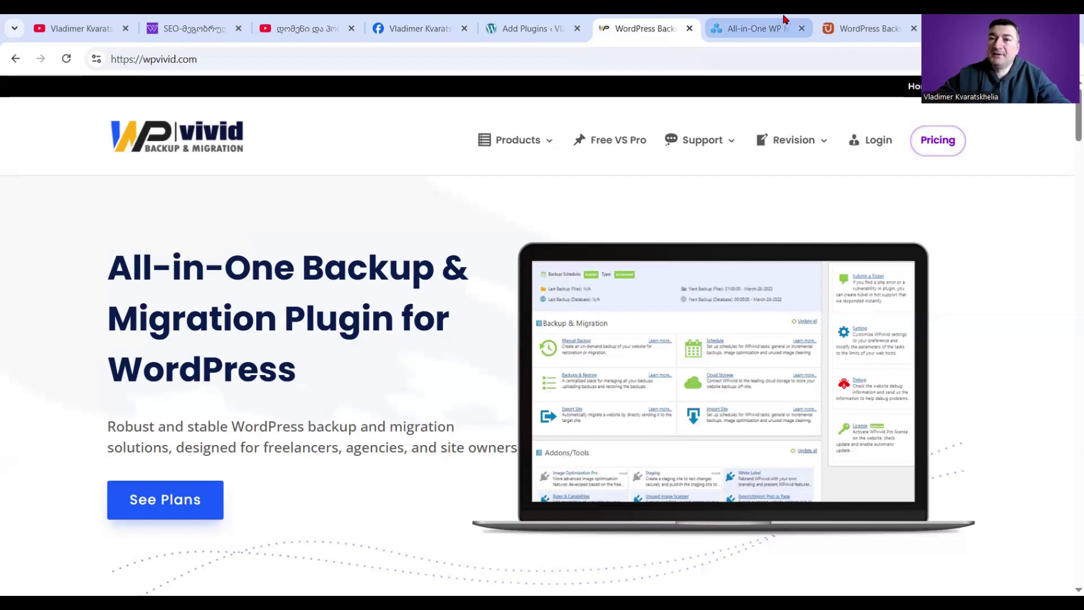
click(745, 28)
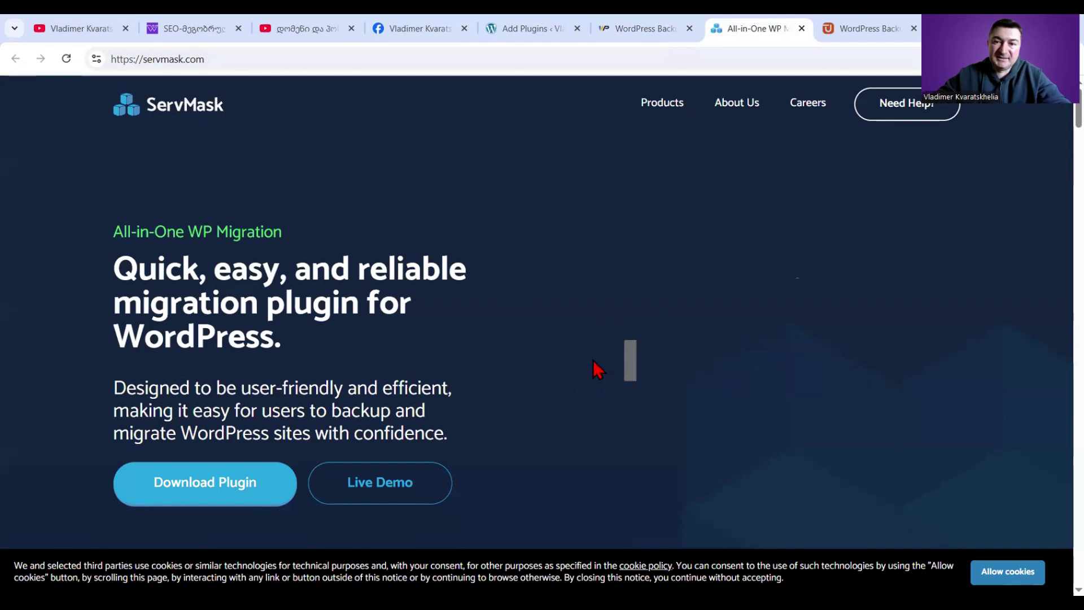
scroll(322, 269, down, 3)
scroll(322, 269, up, 3)
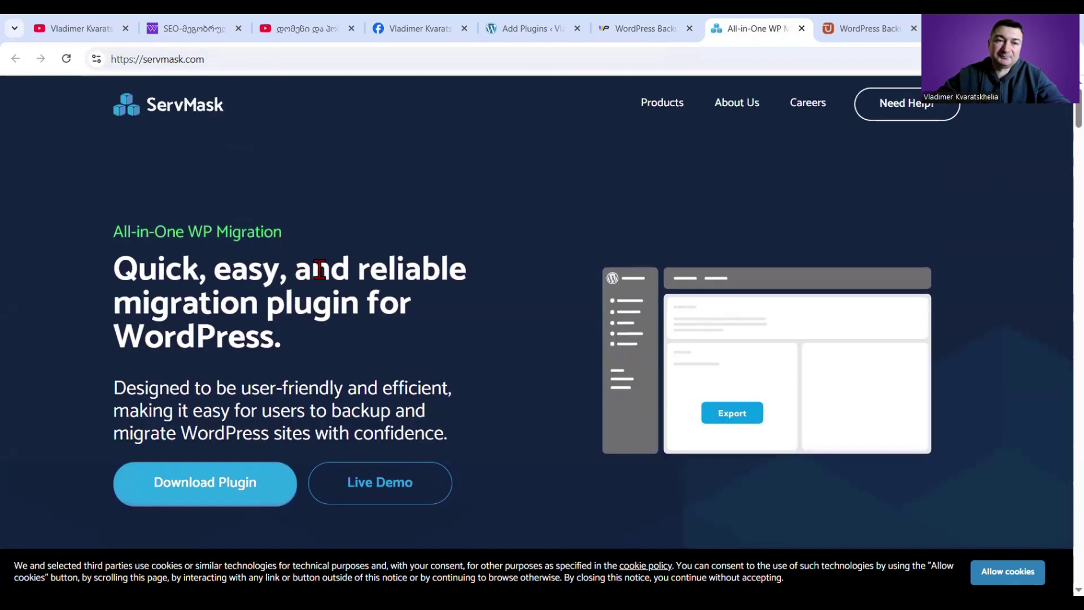
click(857, 27)
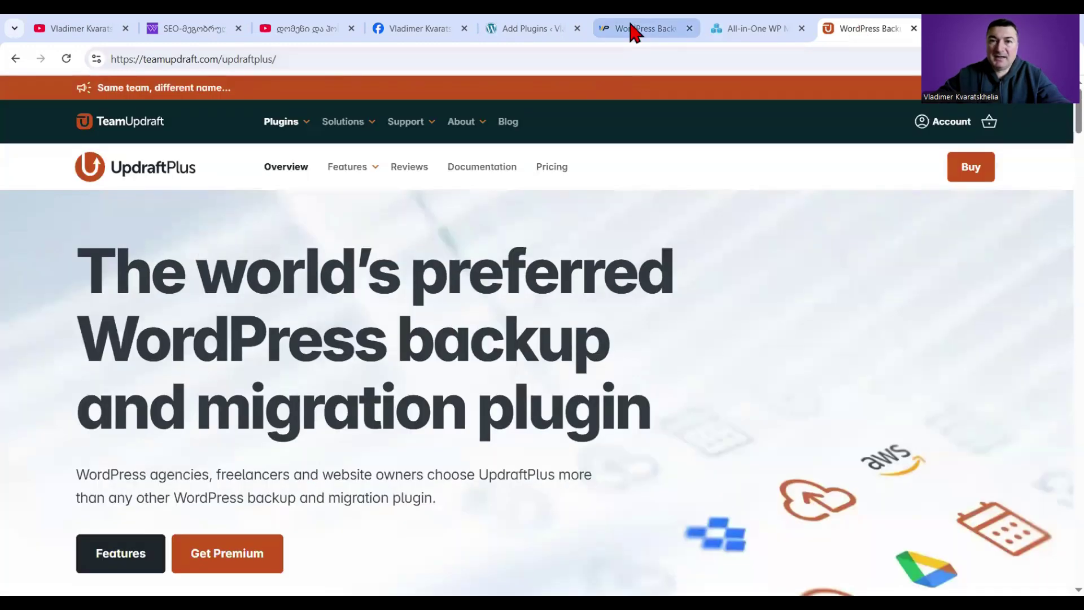
click(635, 32)
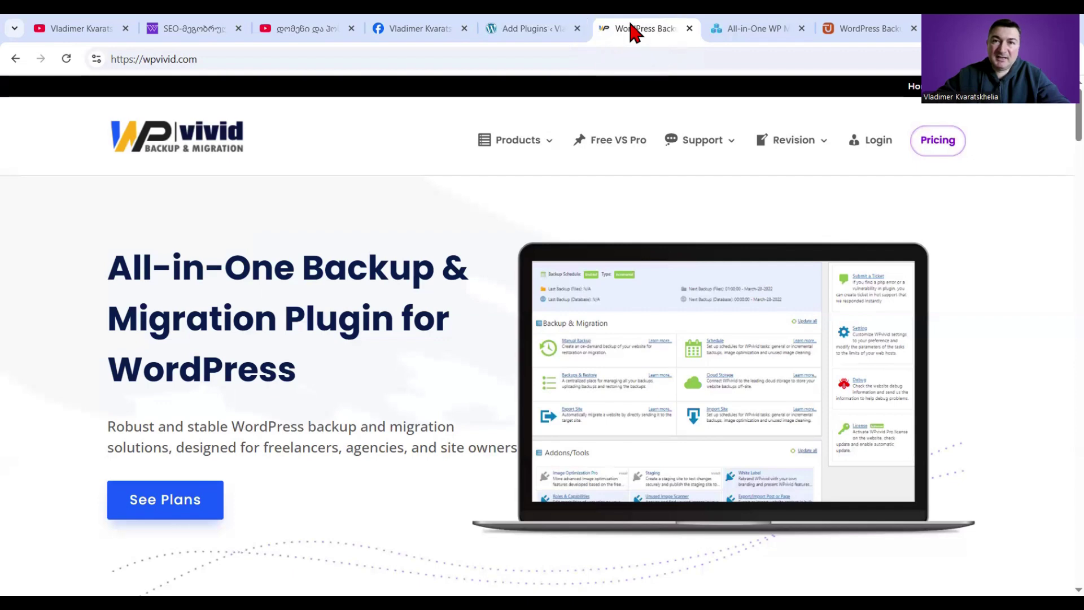
Install and activate the Migration, Backup, Staging – WPvivid Backup & Migration plugin from the WordPress plugin search results.
click(528, 32)
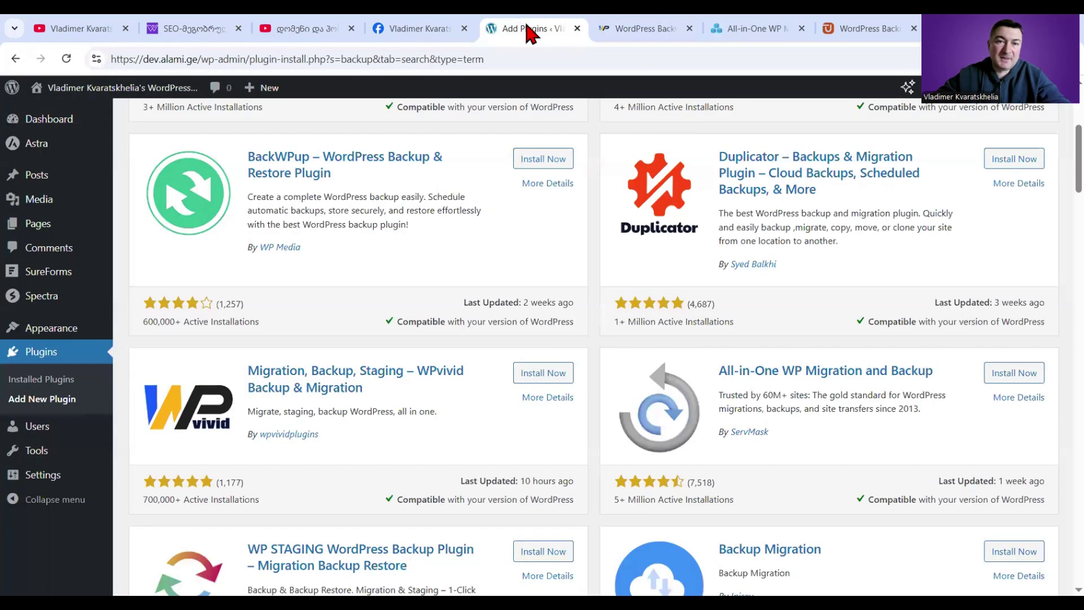
click(558, 364)
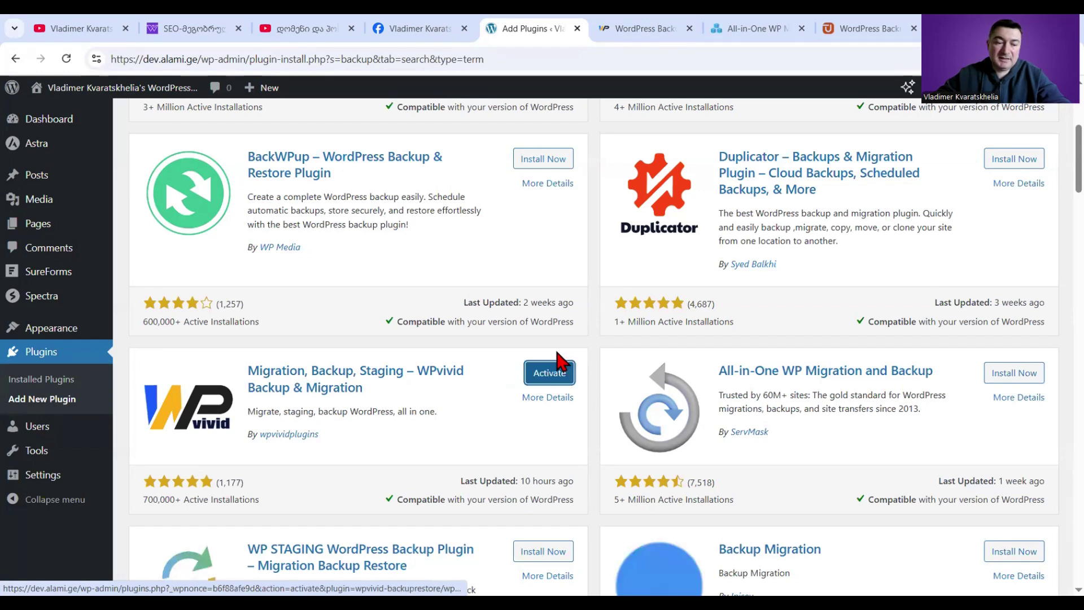
click(558, 357)
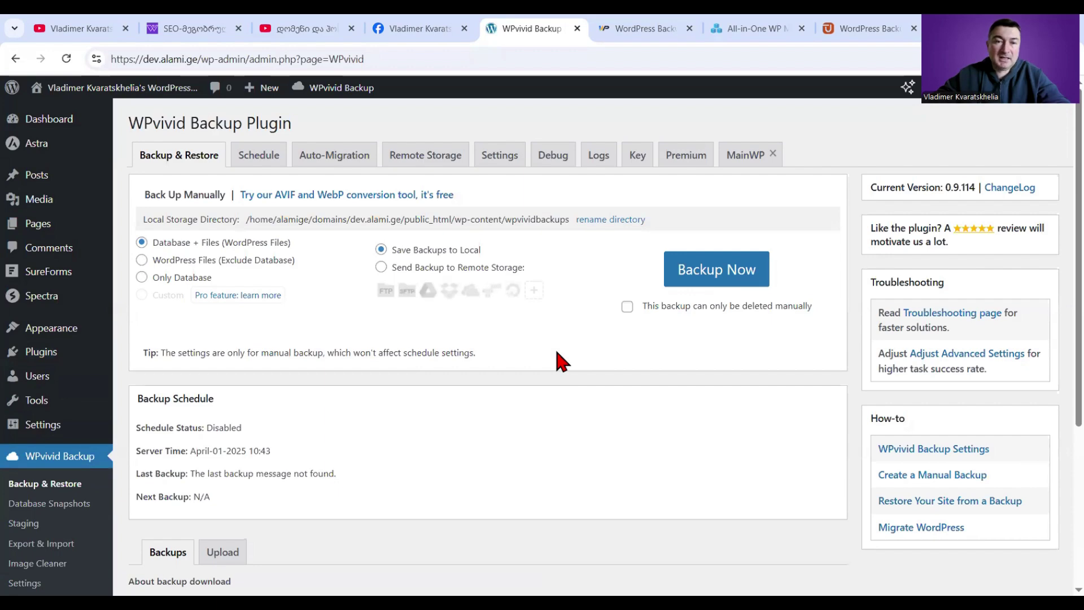
Look over the WPvivid Backup & Restore page and run a manual backup of Database + Files saved locally.
scroll(410, 388, down, 4)
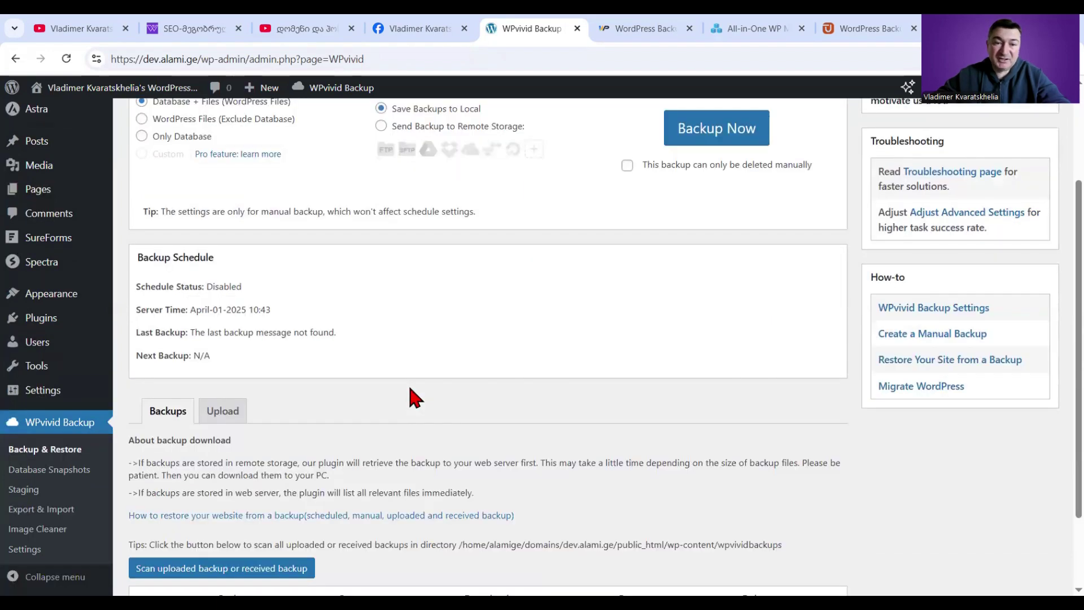
scroll(409, 388, up, 4)
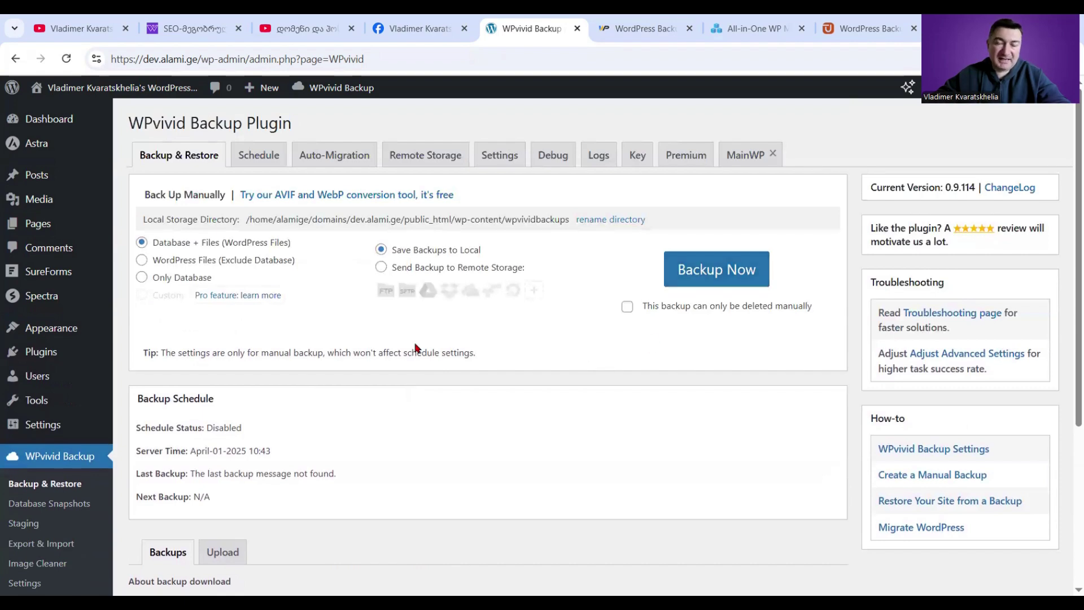
scroll(415, 348, down, 3)
scroll(405, 381, up, 1)
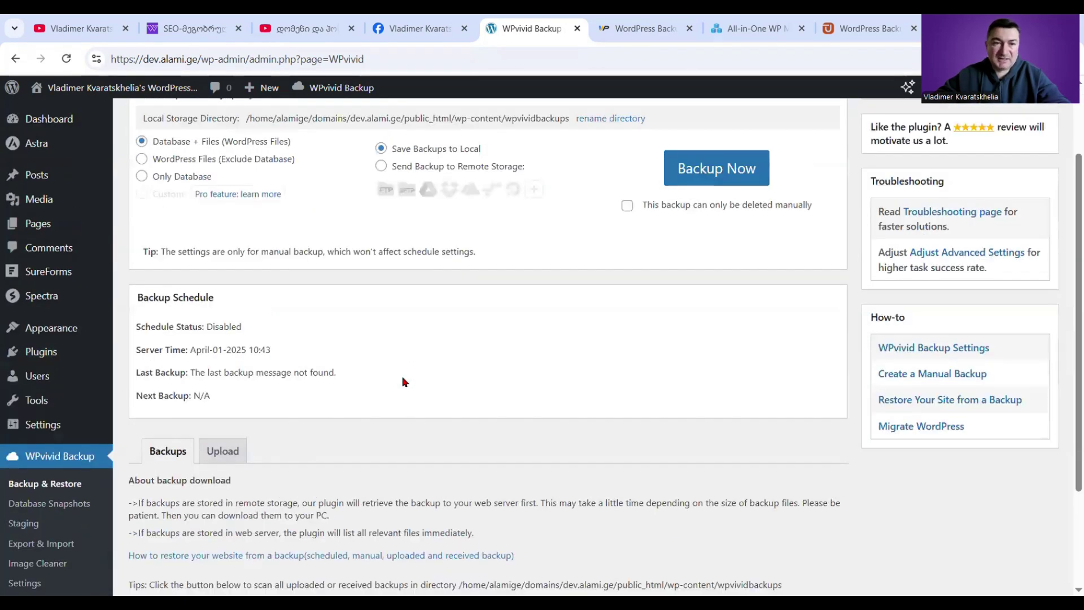
scroll(405, 382, up, 1)
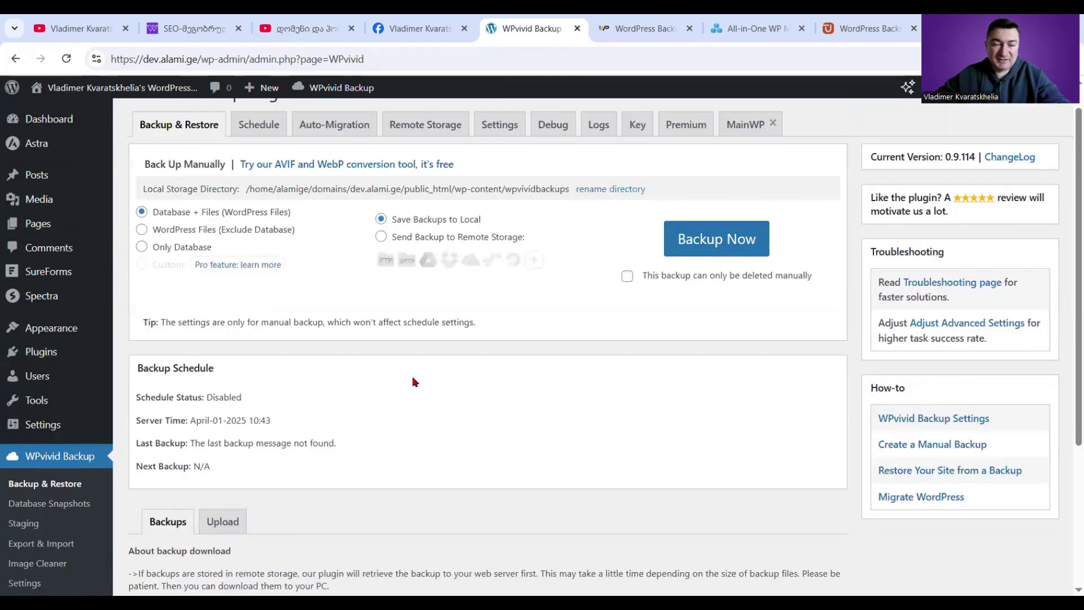
click(675, 253)
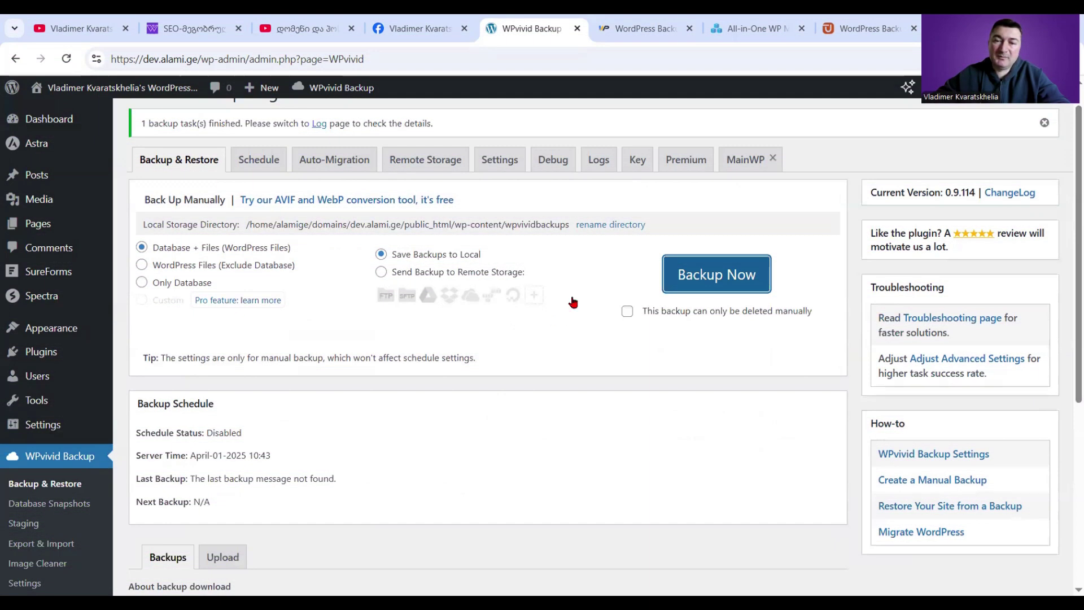
Download the newly created backup's zip file and save it in the backups folder under its suggested name.
scroll(573, 297, down, 3)
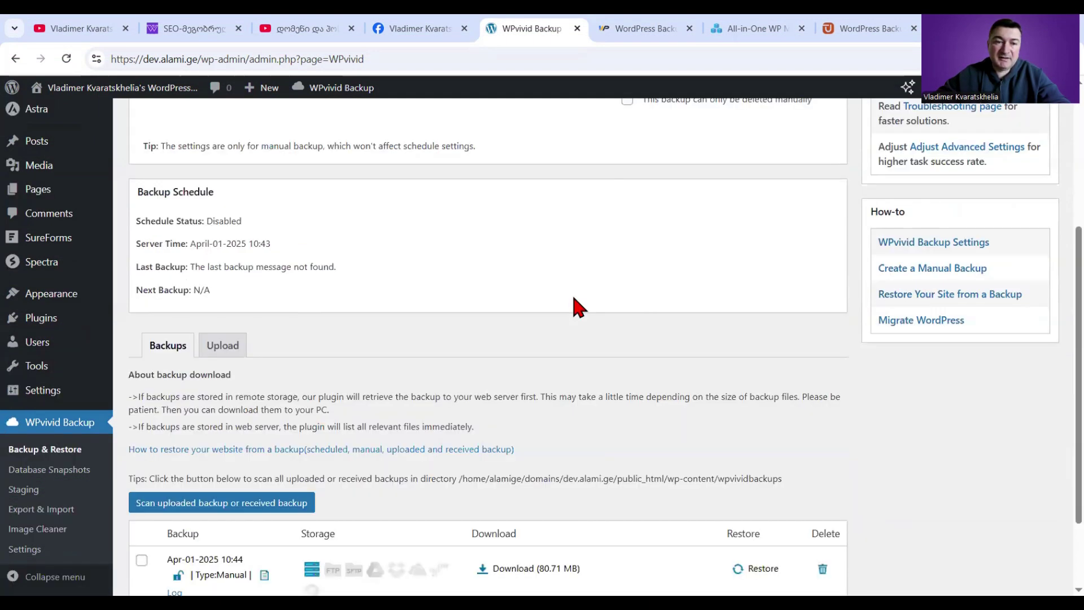
scroll(573, 298, down, 2)
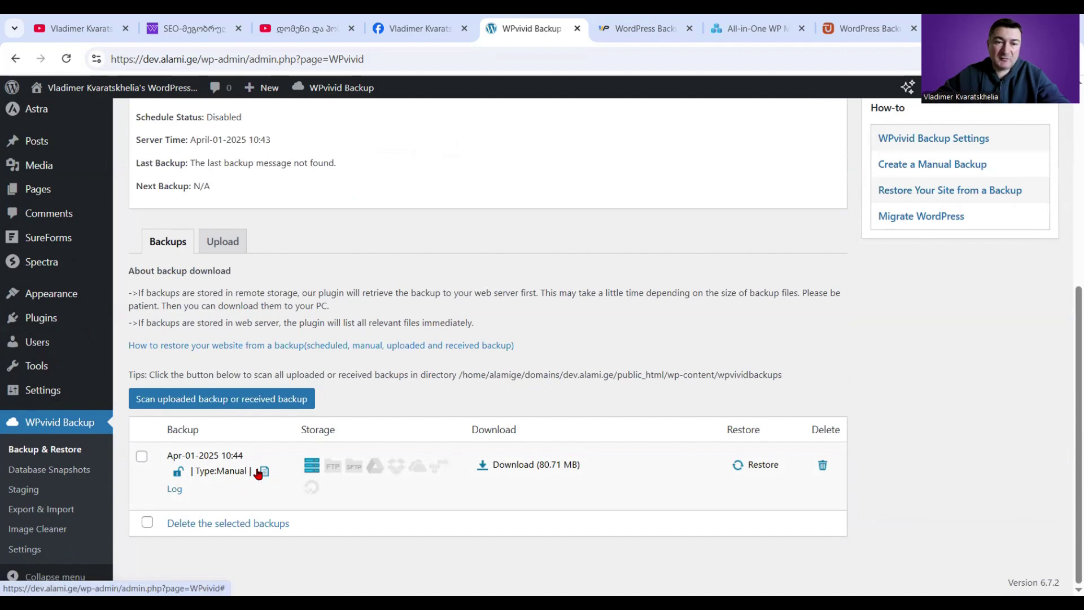
click(526, 465)
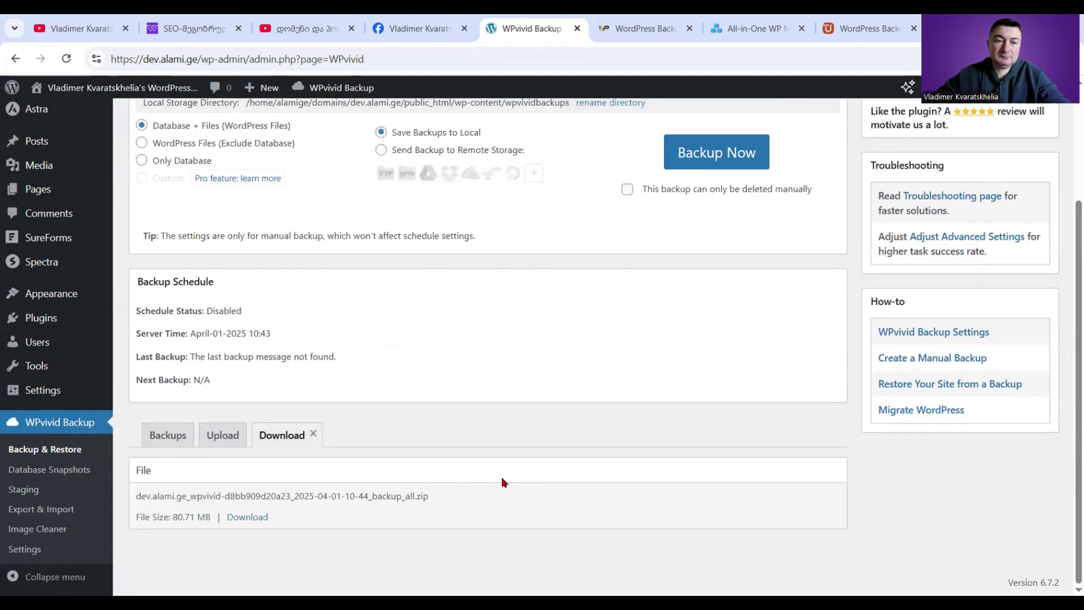
click(257, 519)
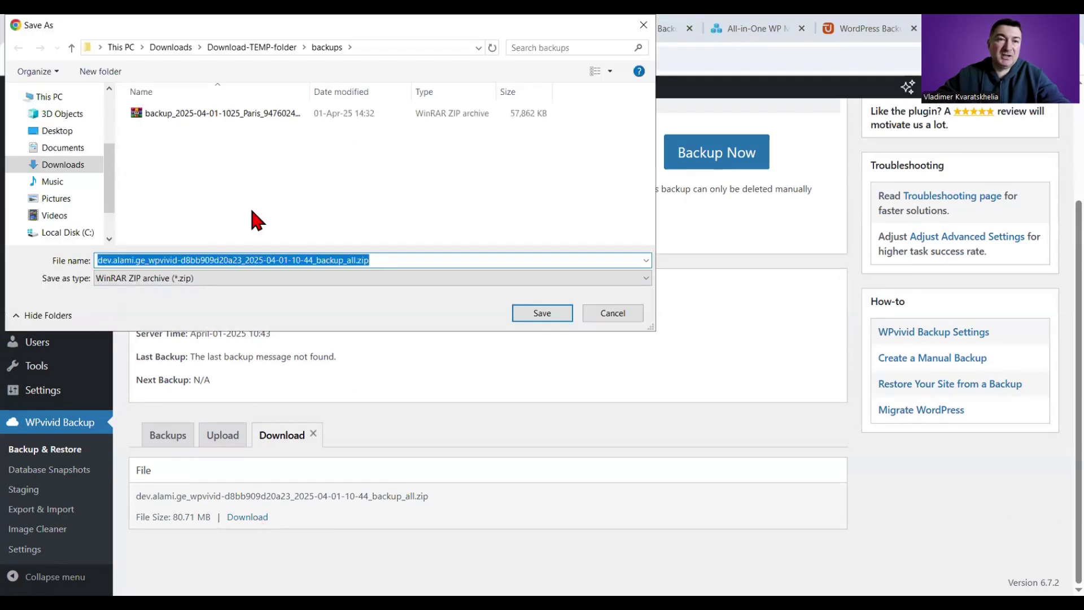
click(527, 311)
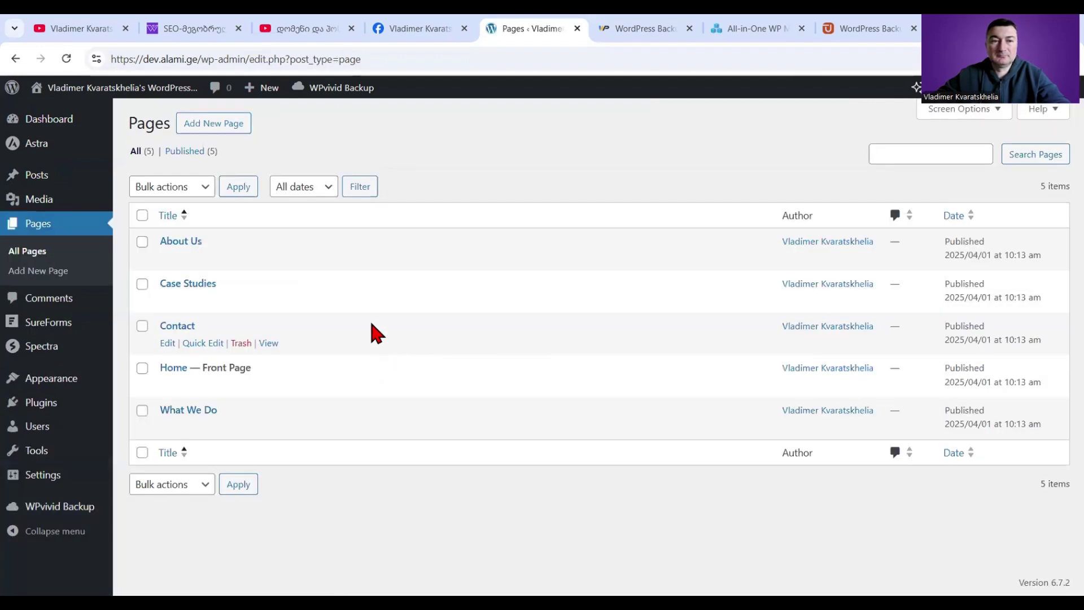
Select all pages except Home — Front Page in the Pages list and show the available bulk actions.
click(142, 215)
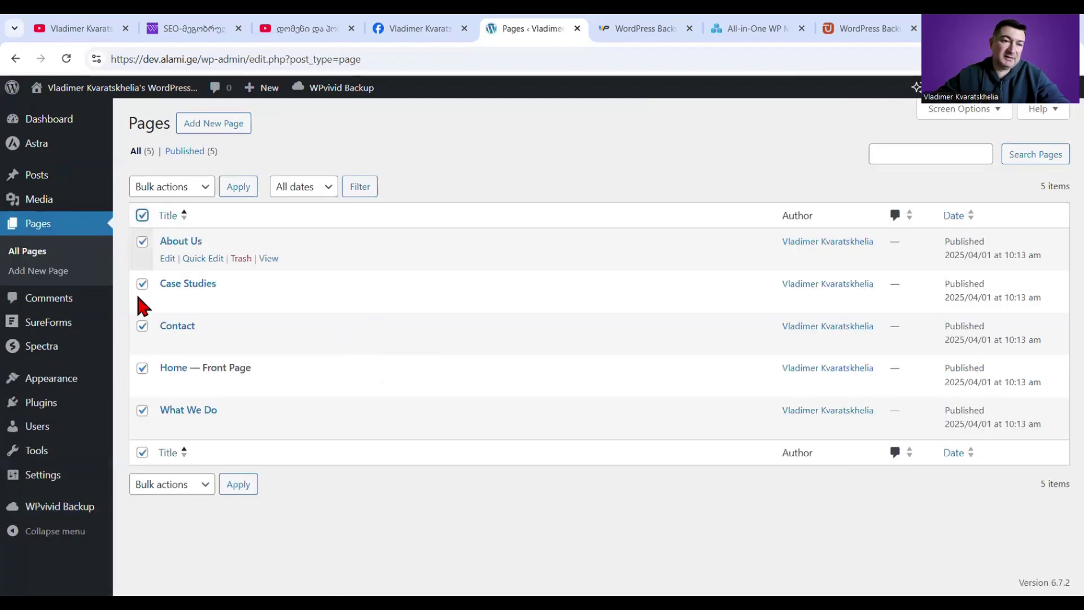
click(142, 368)
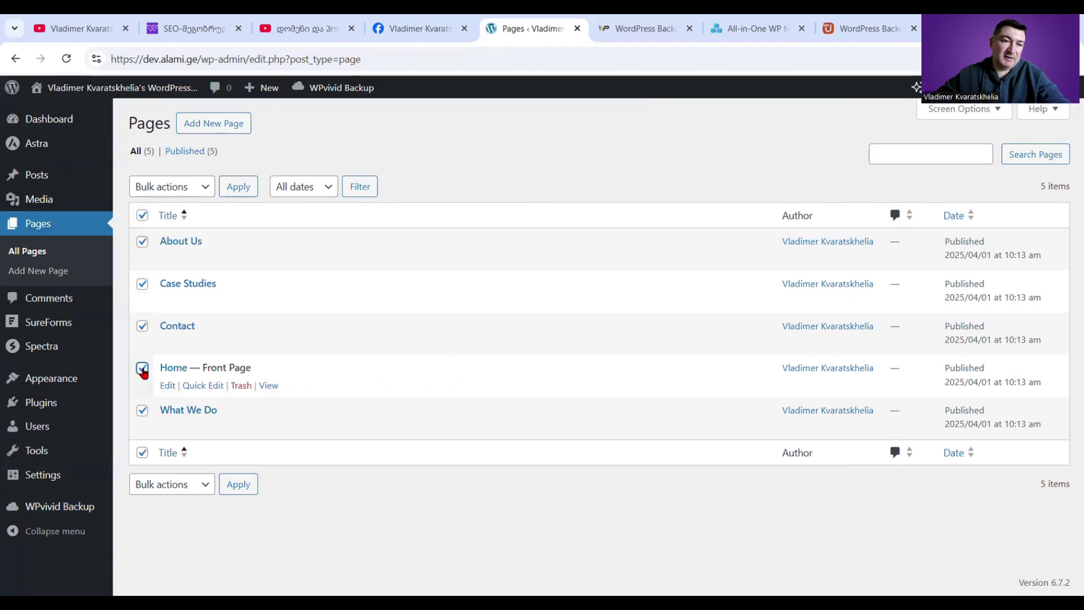
click(203, 190)
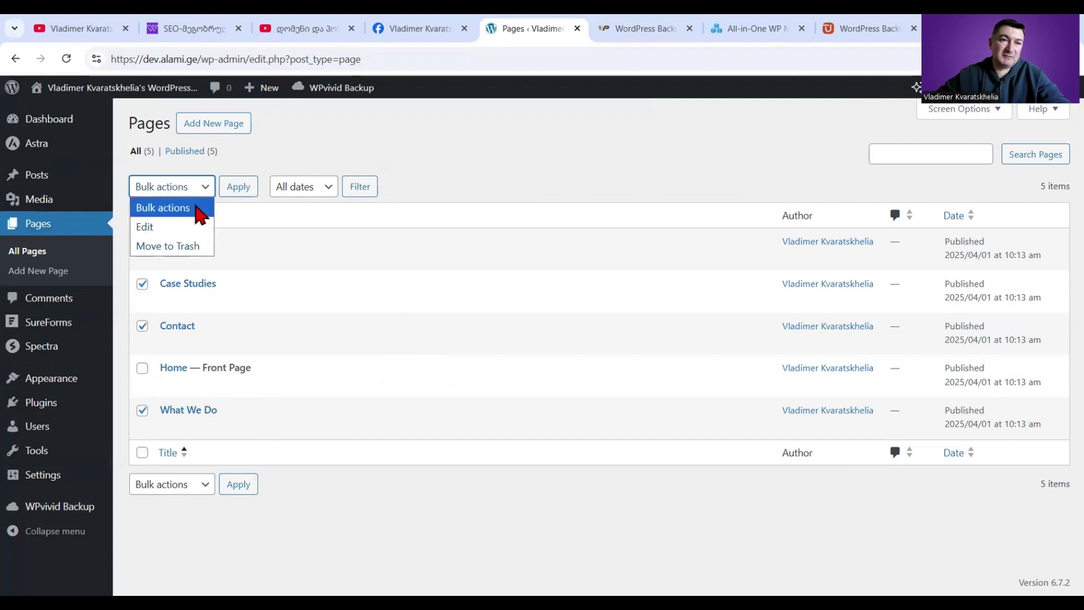
Open the live site in a separate tab and look over its Home, What We Do, Case Studies and About Us pages.
middle_click(63, 109)
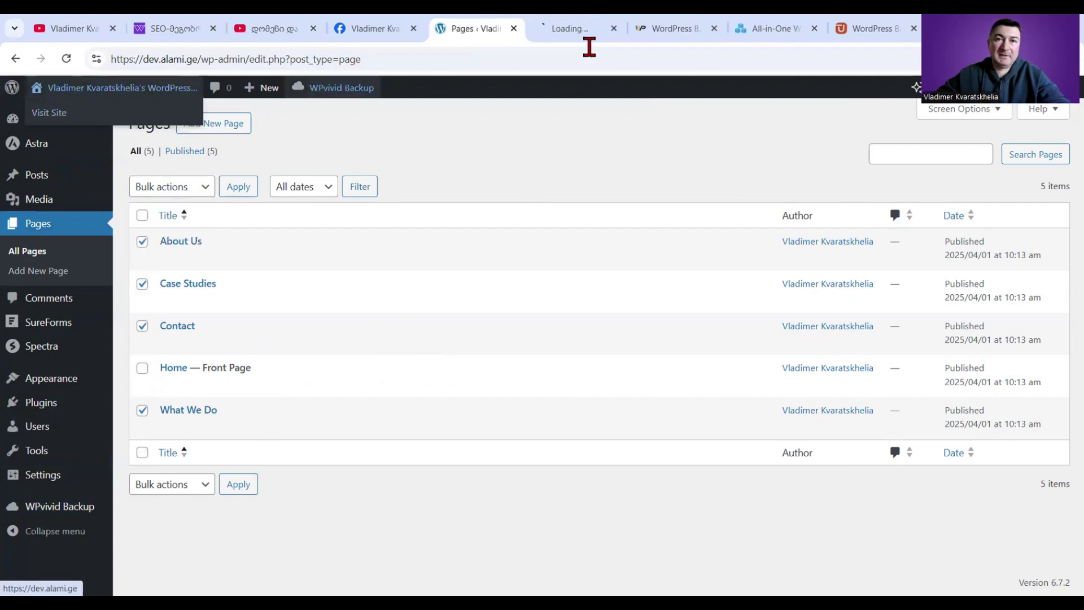
click(573, 27)
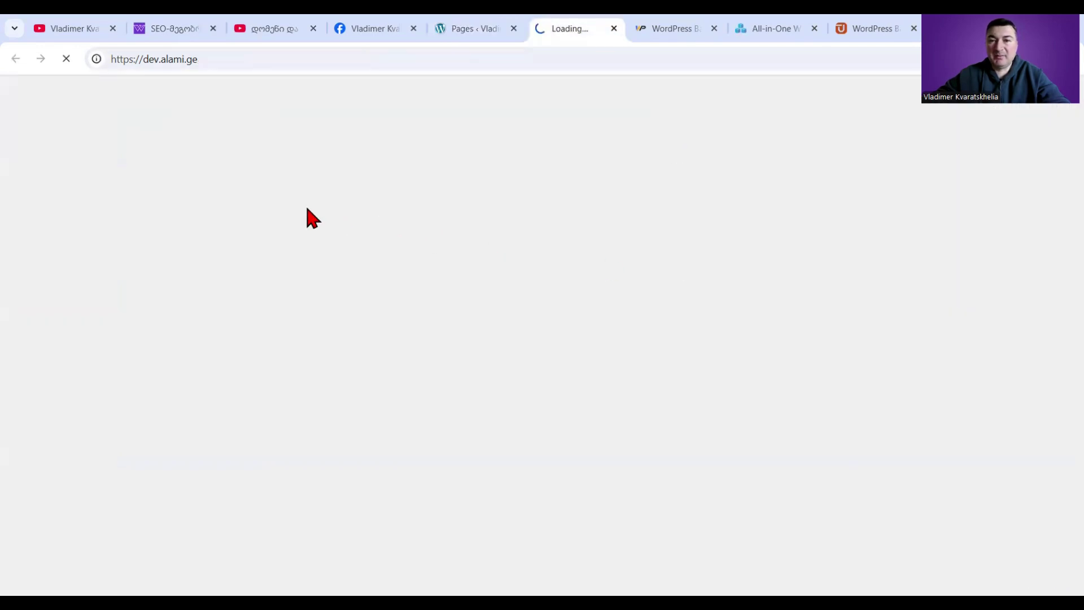
scroll(305, 207, down, 10)
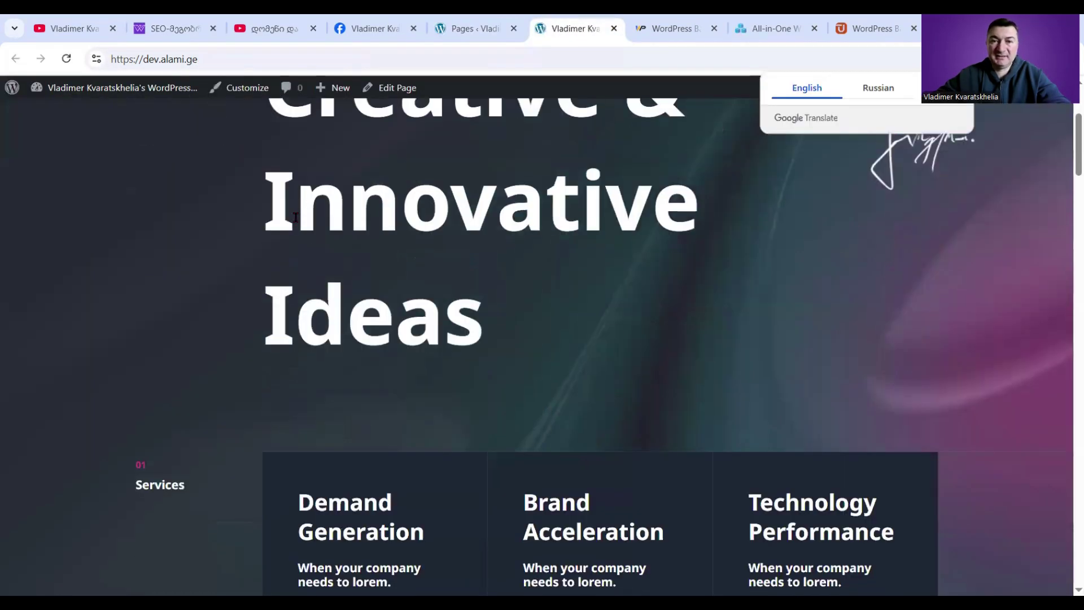
scroll(296, 227, up, 5)
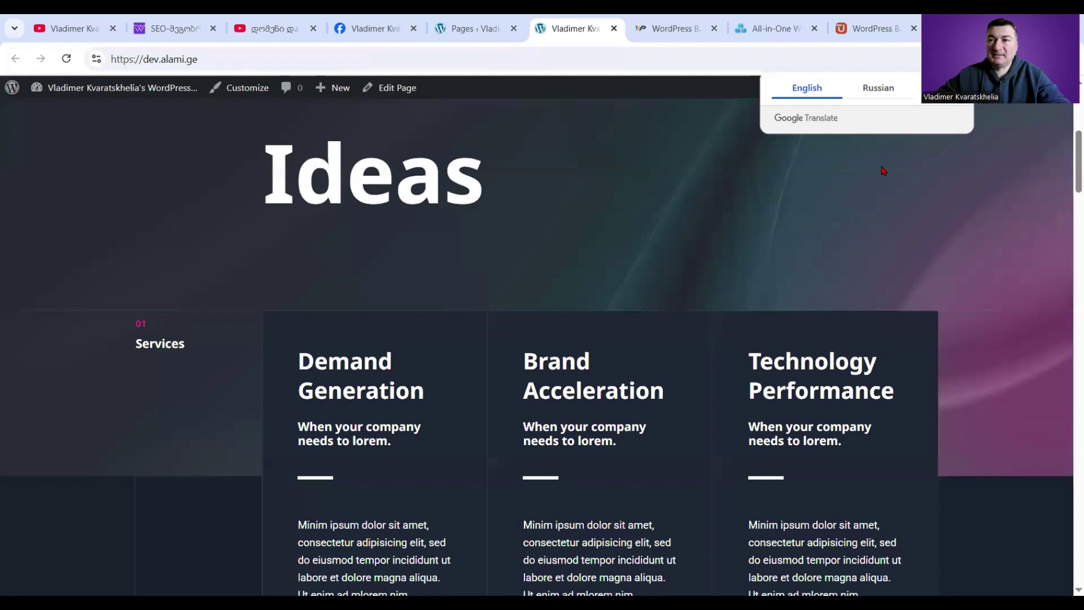
scroll(884, 171, up, 5)
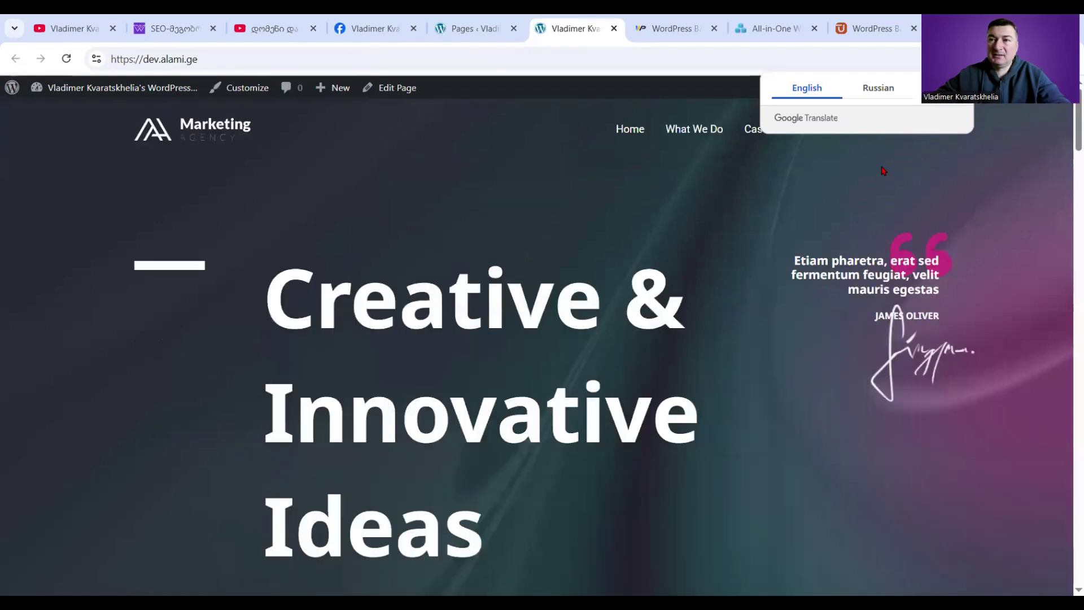
click(694, 129)
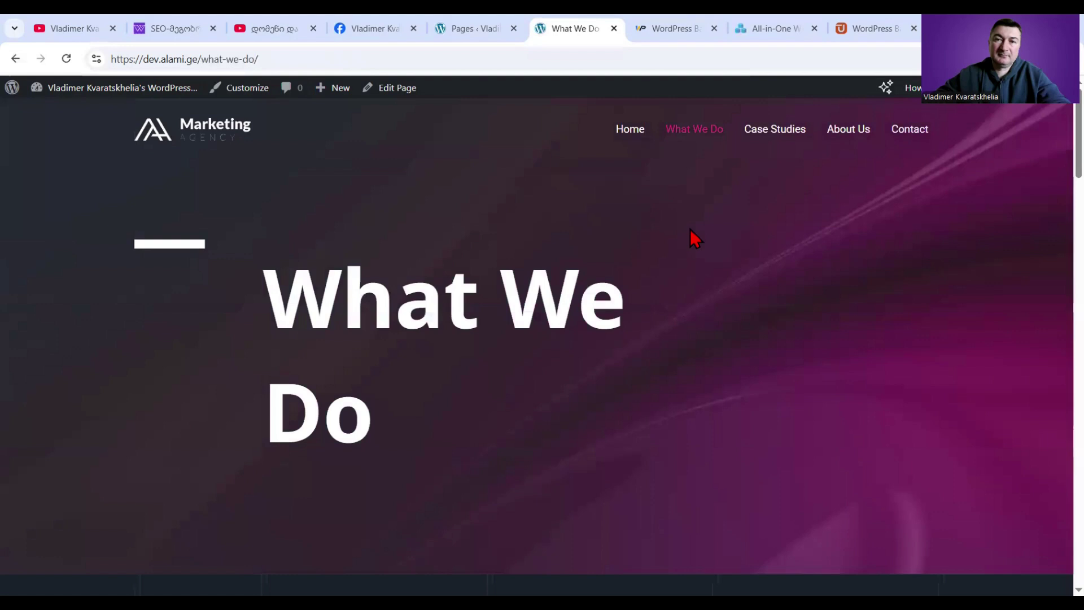
click(775, 129)
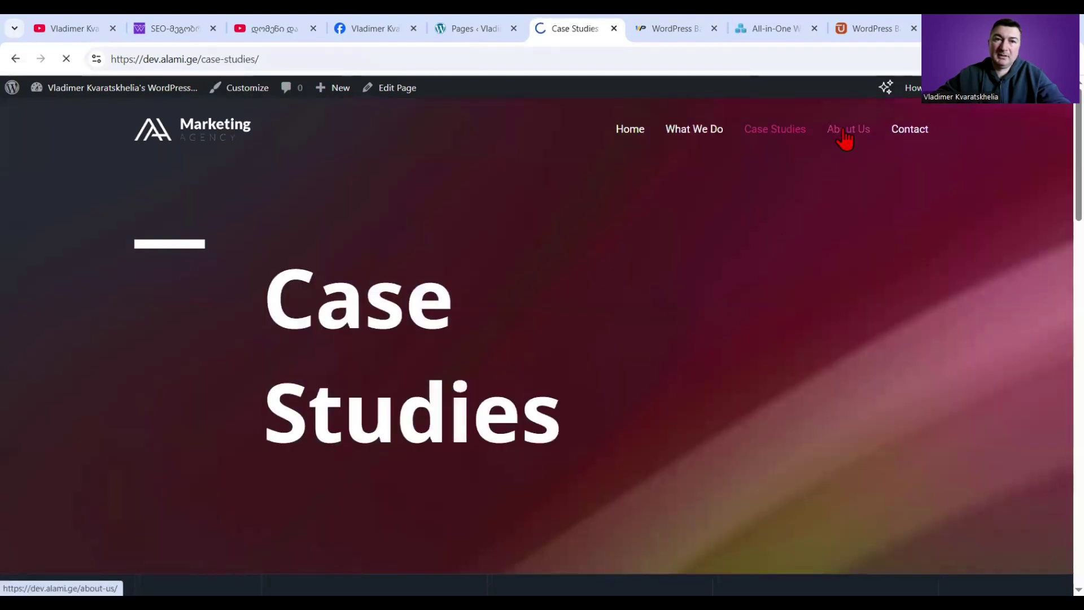
click(845, 135)
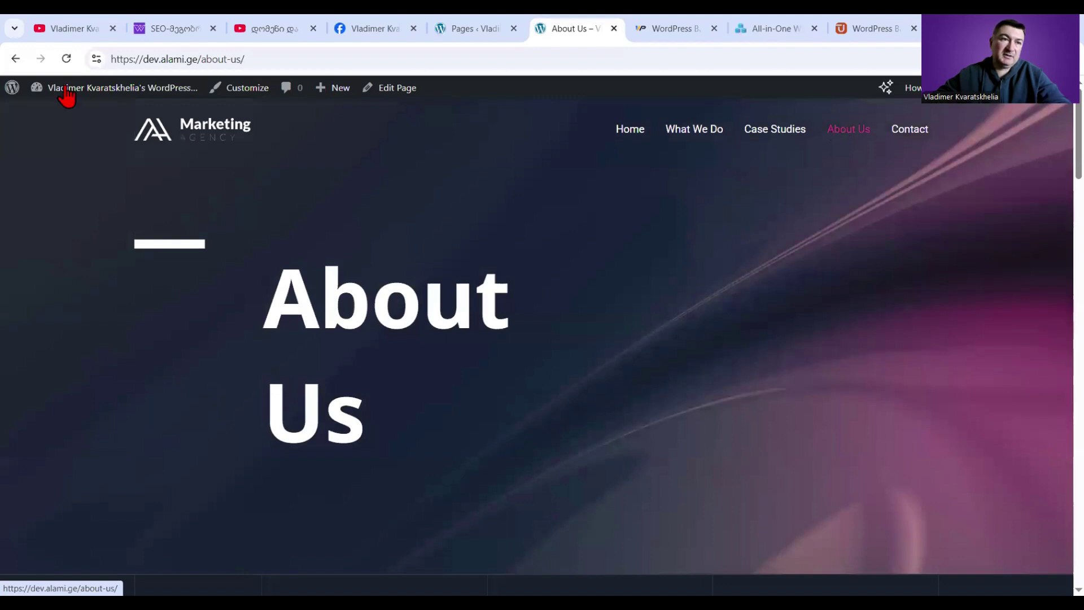
In the Pages list, move every page except Home — Front Page to the trash and permanently delete them by emptying the trash.
click(62, 113)
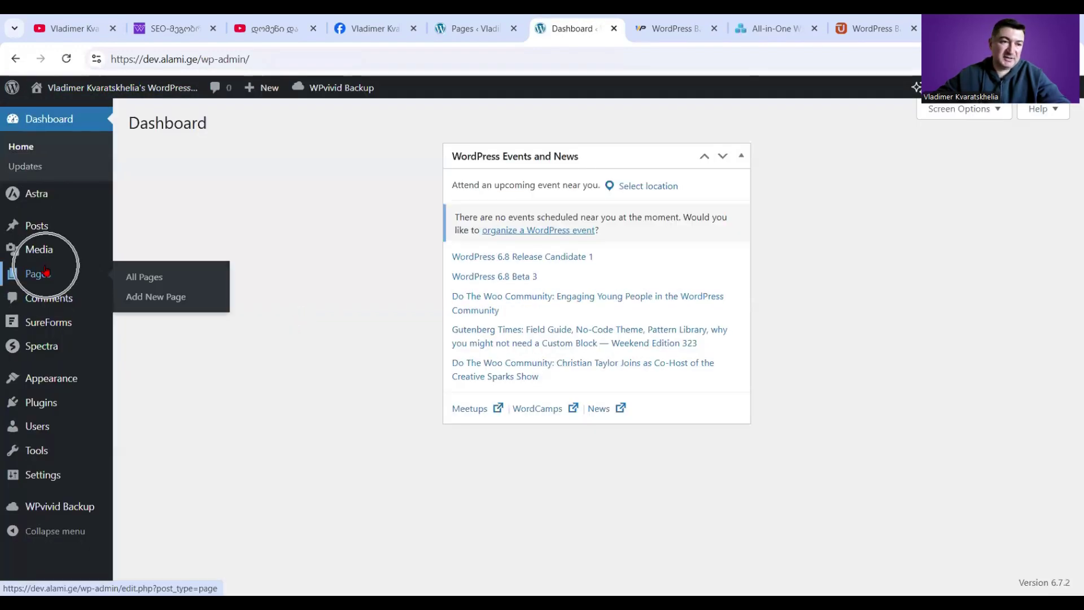
click(46, 271)
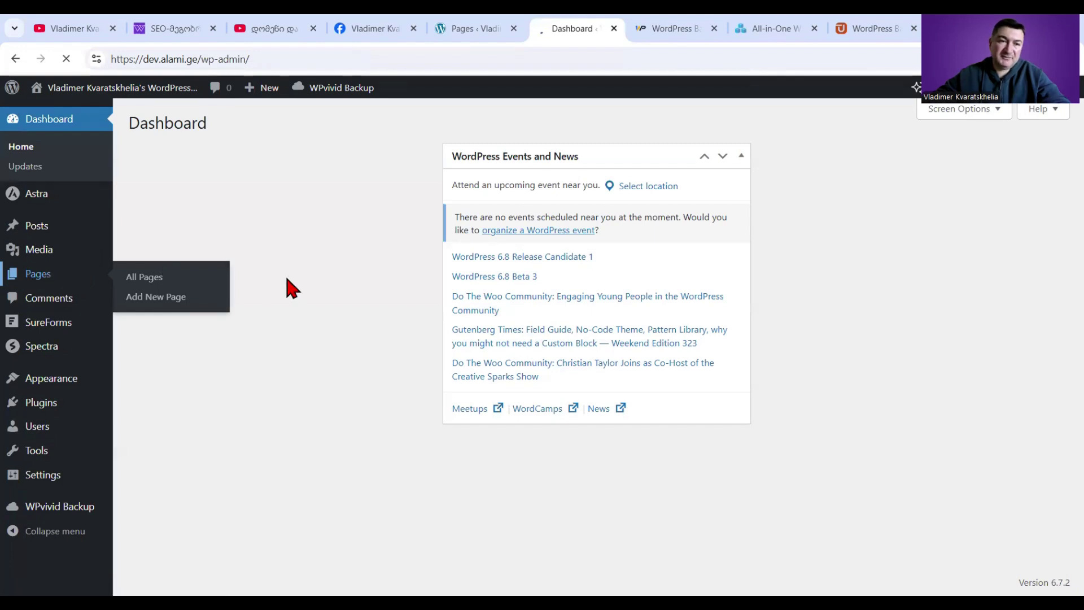
click(142, 215)
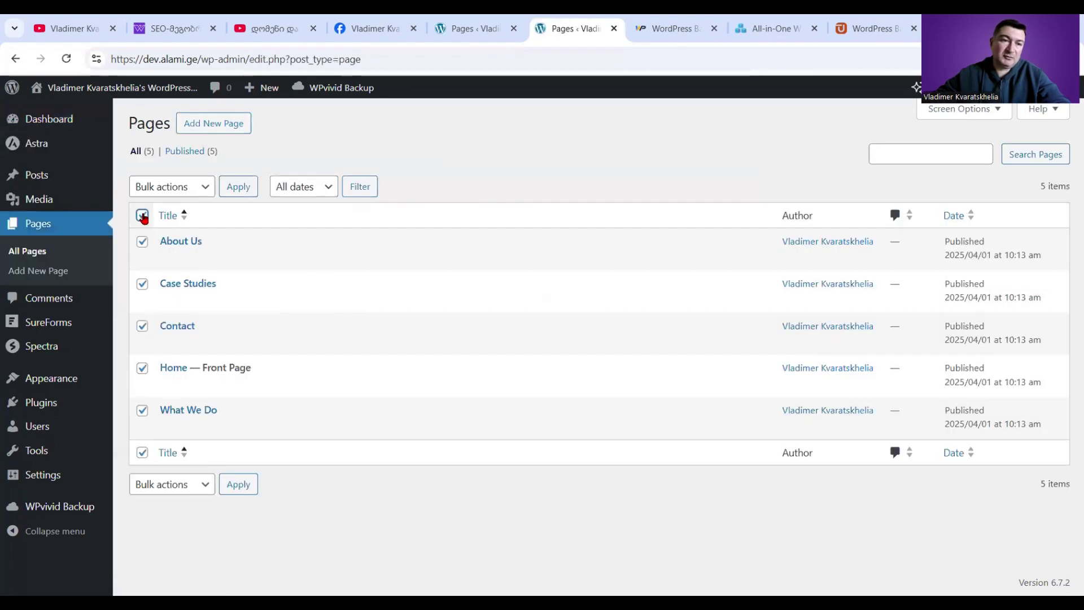
click(142, 368)
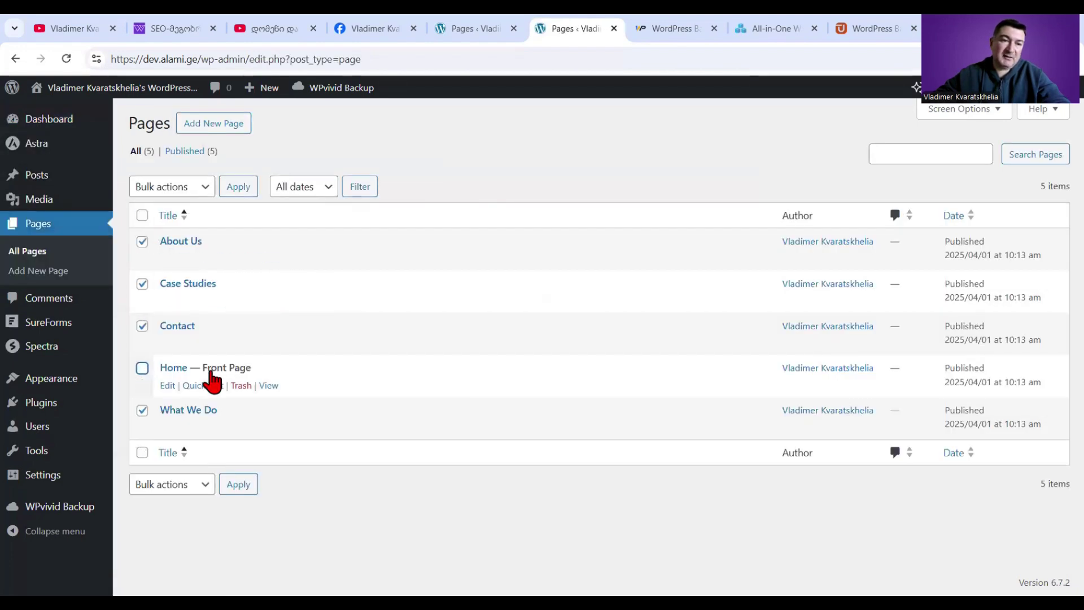
click(203, 190)
click(239, 187)
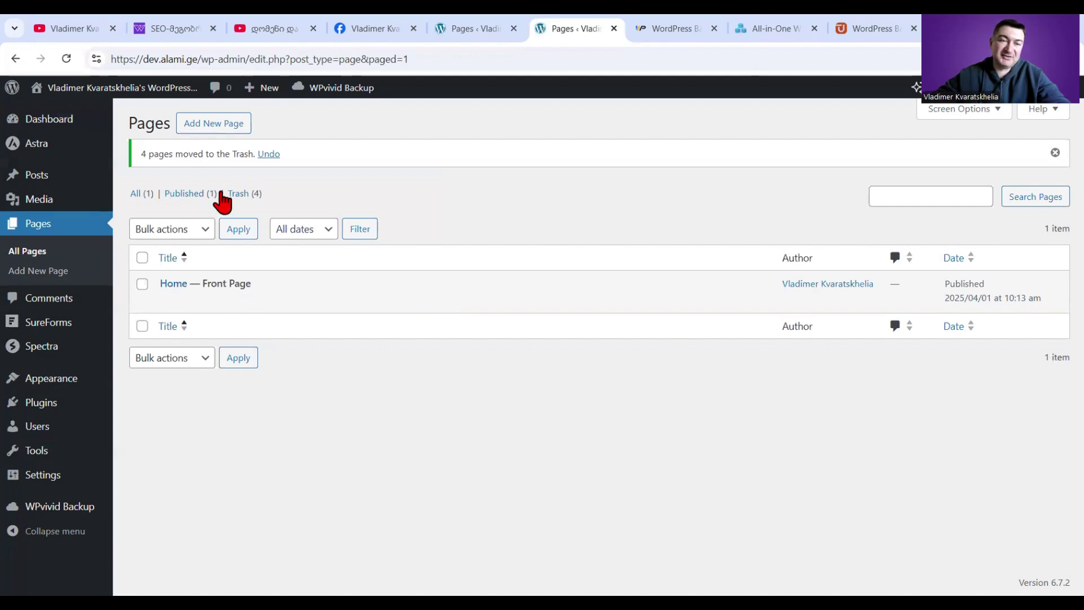
click(222, 194)
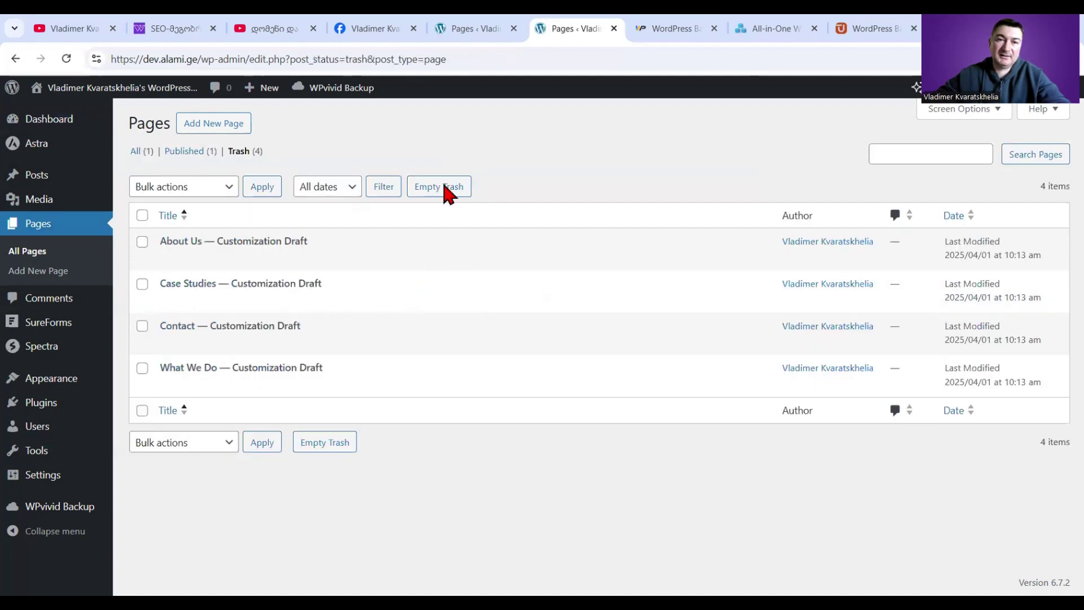
click(445, 185)
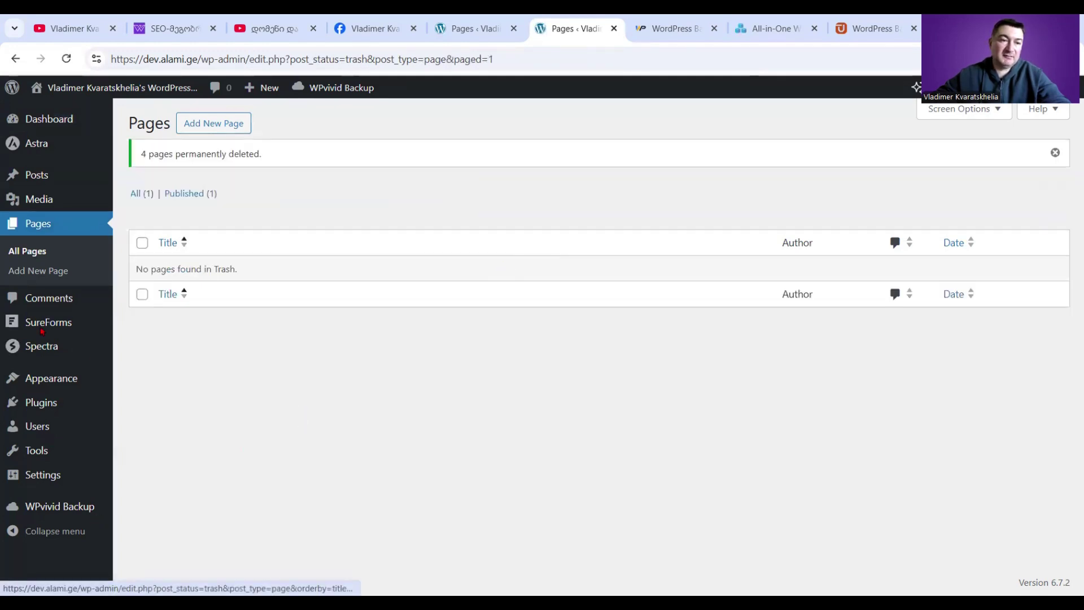
Permanently remove the manual backup dated Apr-01-2025 10:44 from the WPvivid backup list.
click(57, 513)
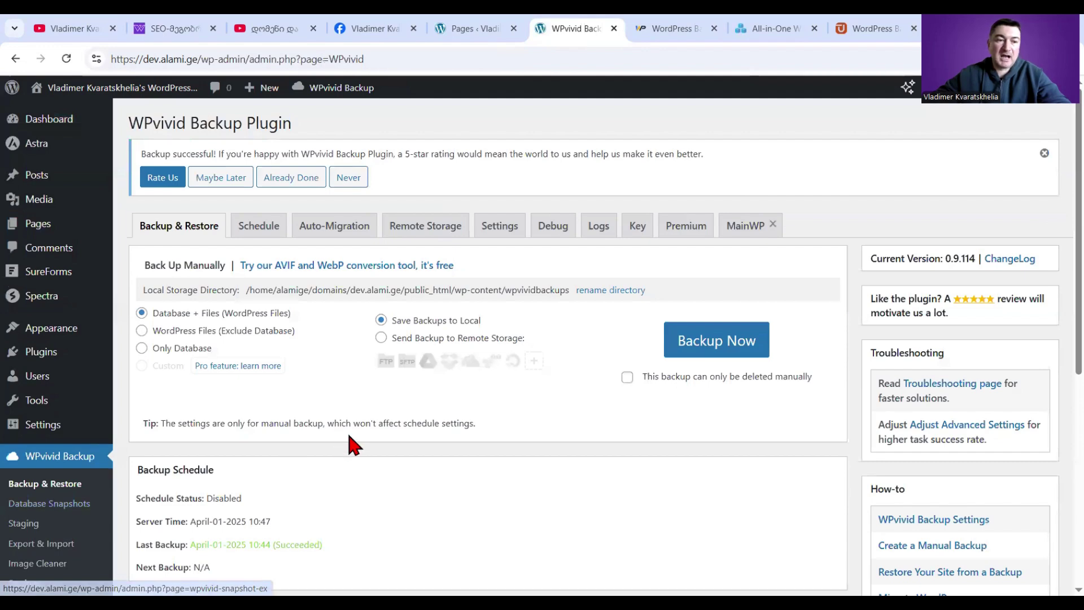
scroll(348, 443, down, 7)
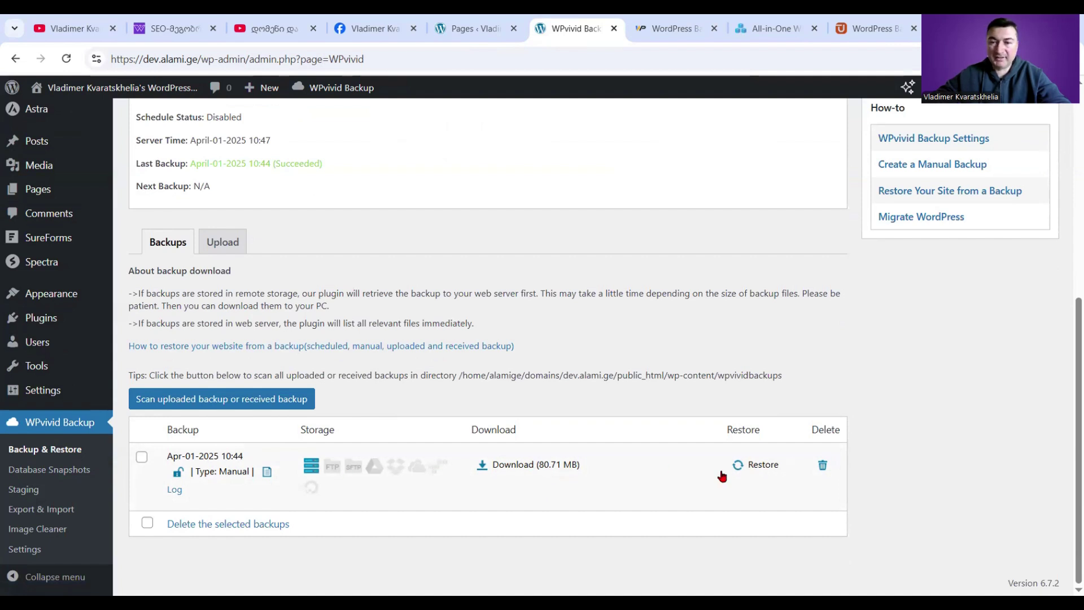
click(823, 467)
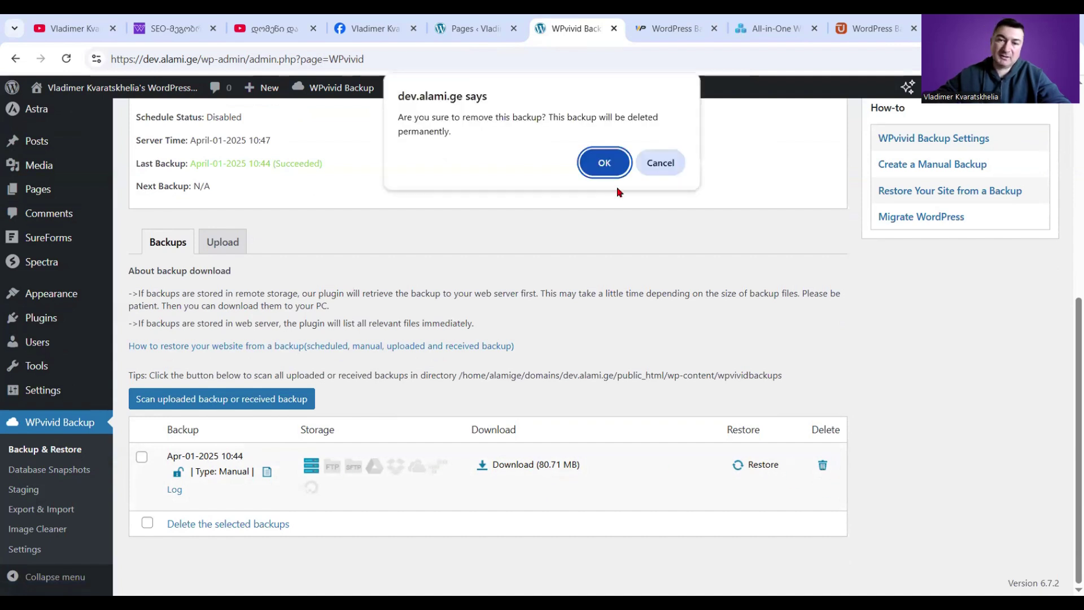
key(Return)
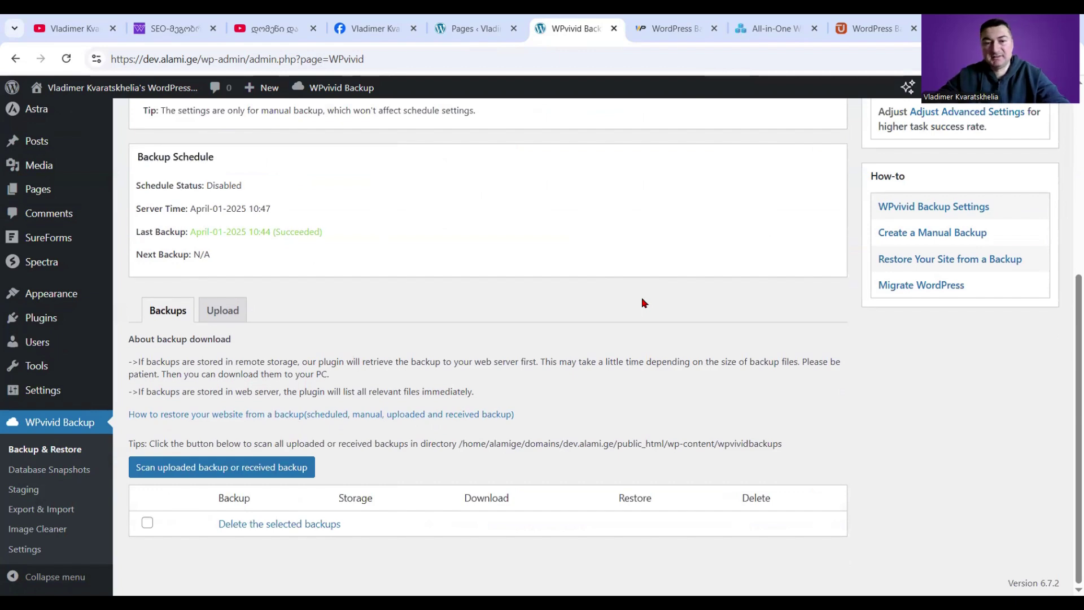
scroll(388, 491, up, 5)
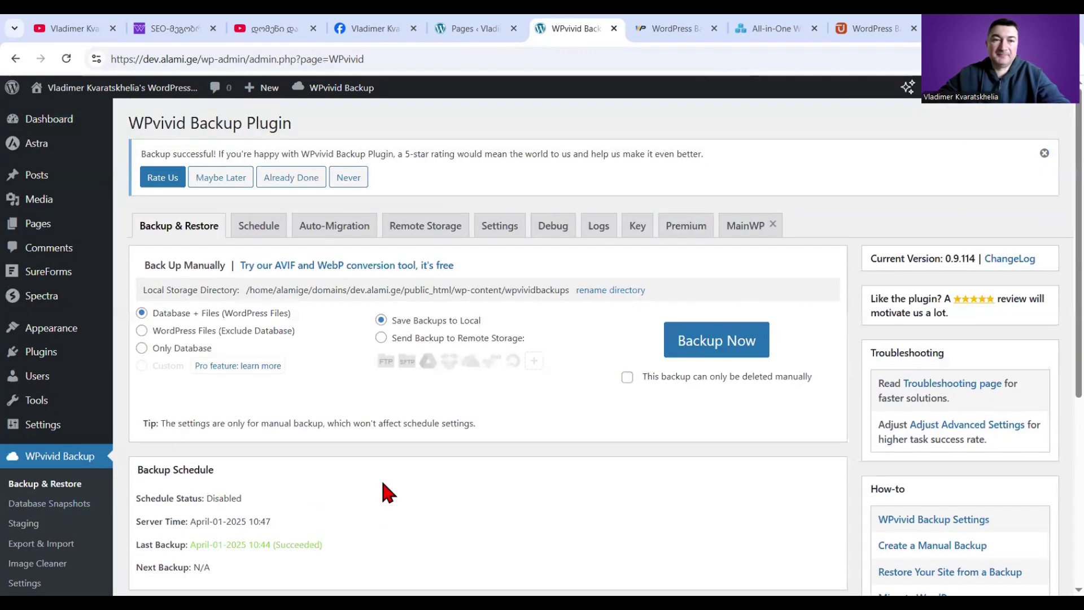
scroll(356, 419, down, 5)
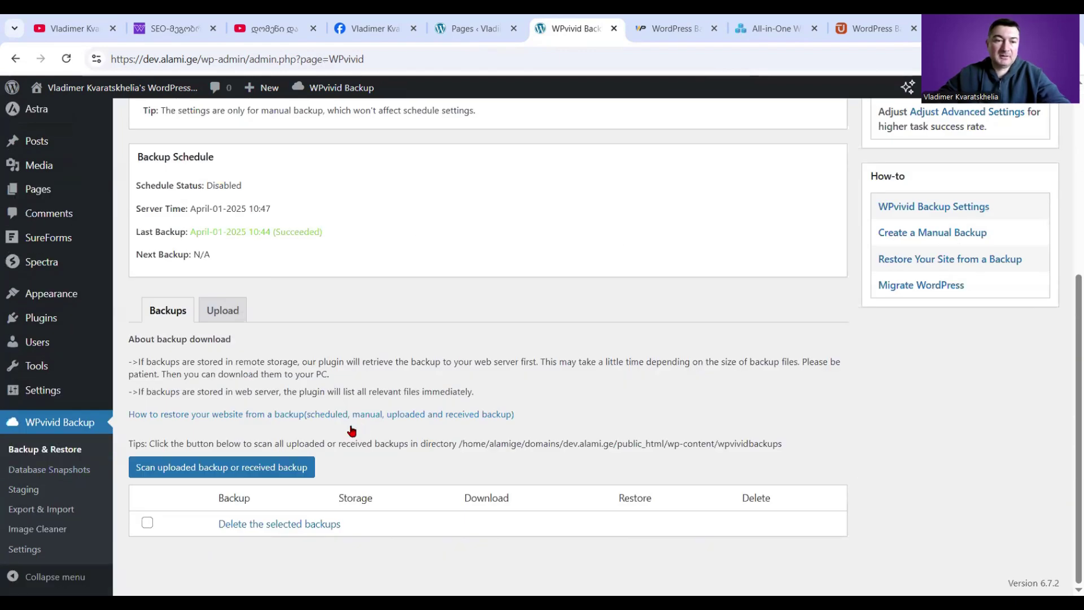
click(208, 312)
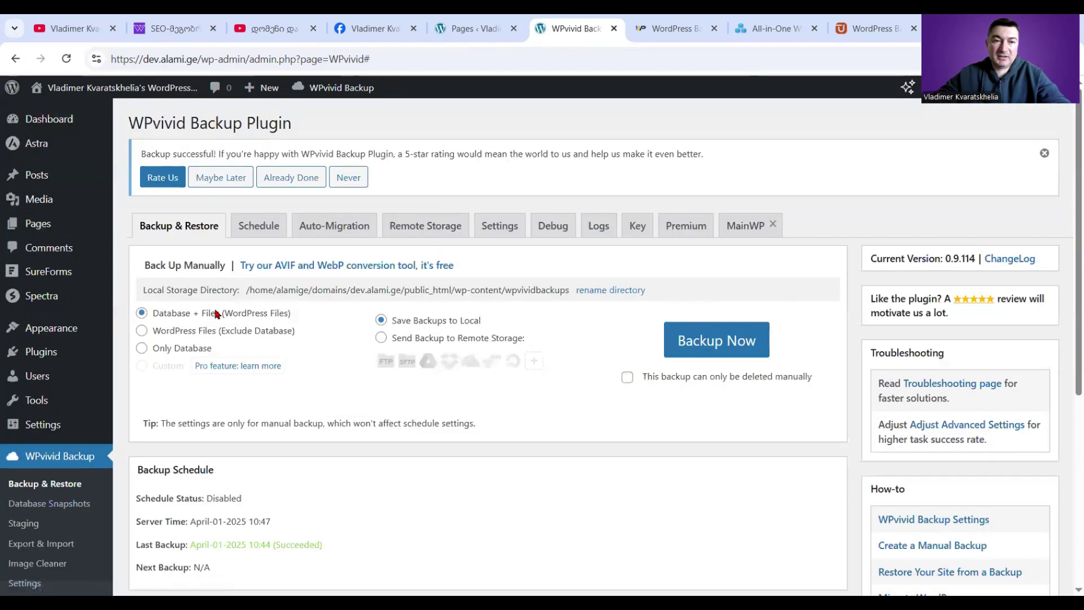
scroll(419, 395, down, 6)
click(507, 456)
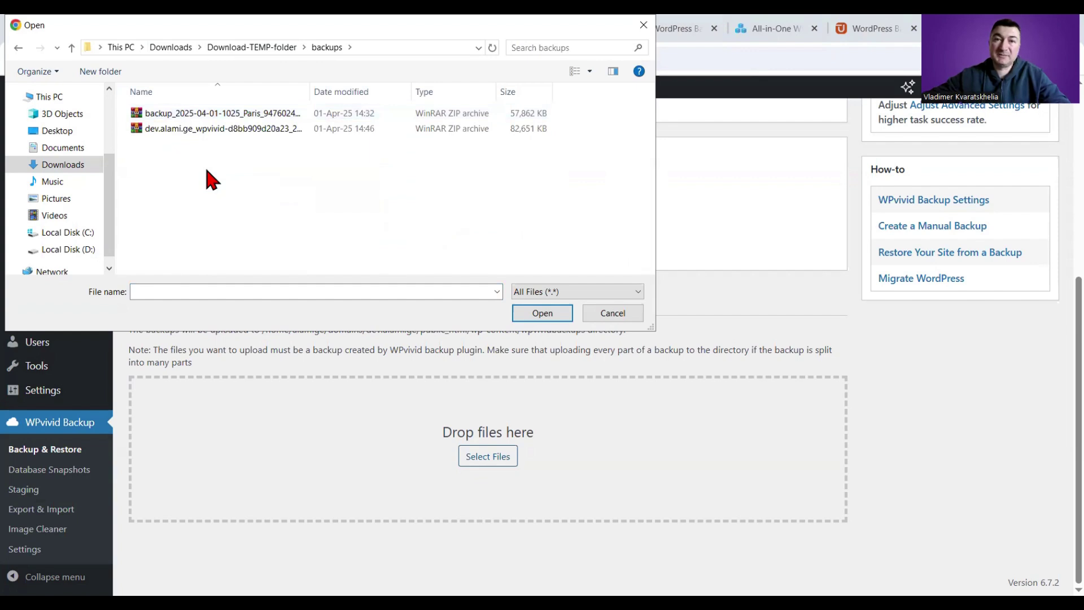
click(223, 128)
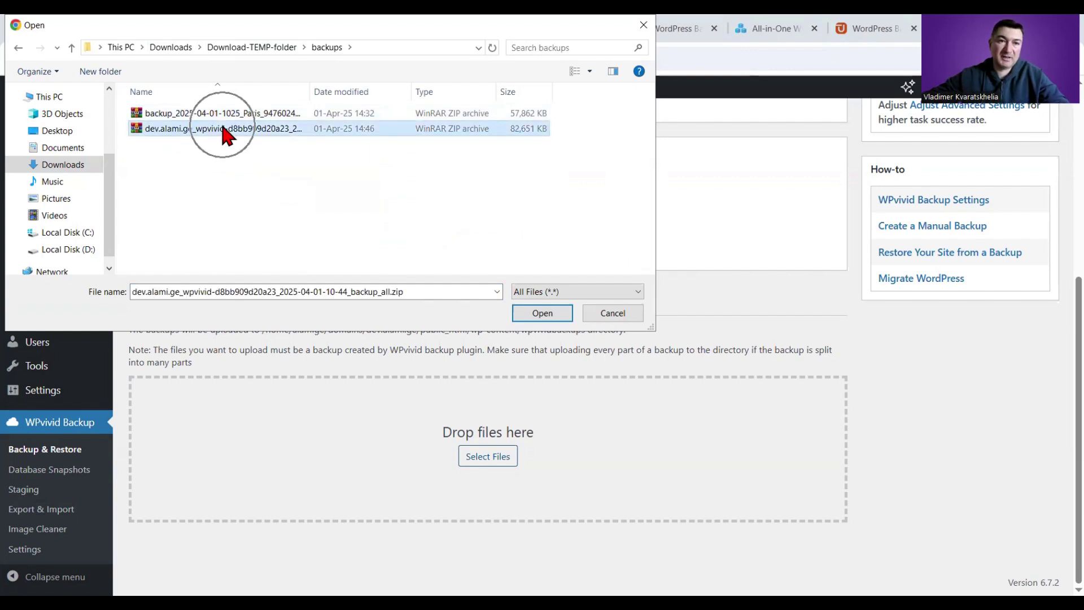
click(539, 311)
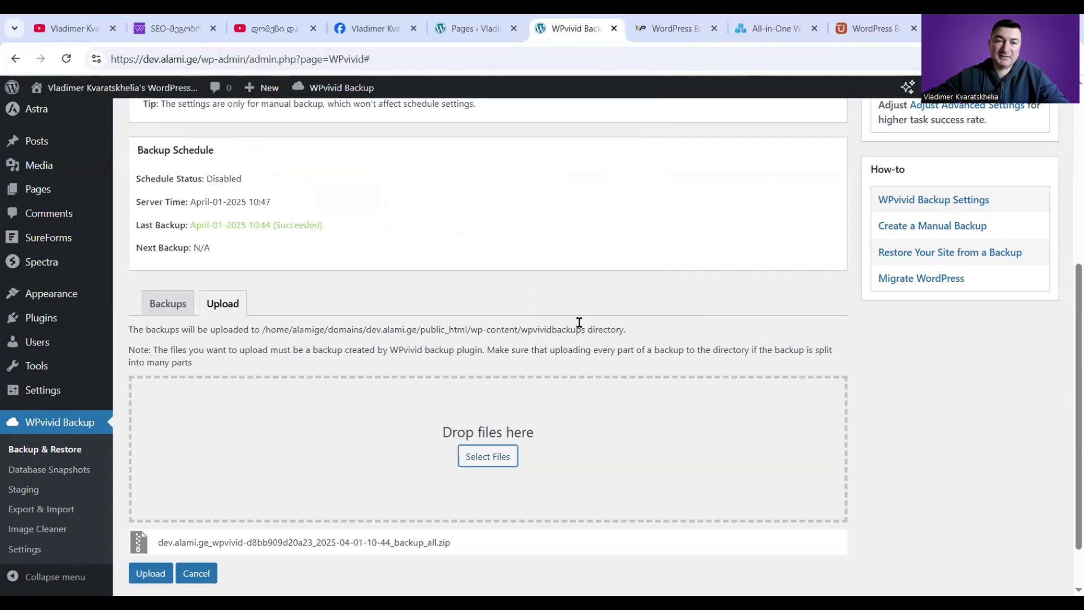
click(150, 573)
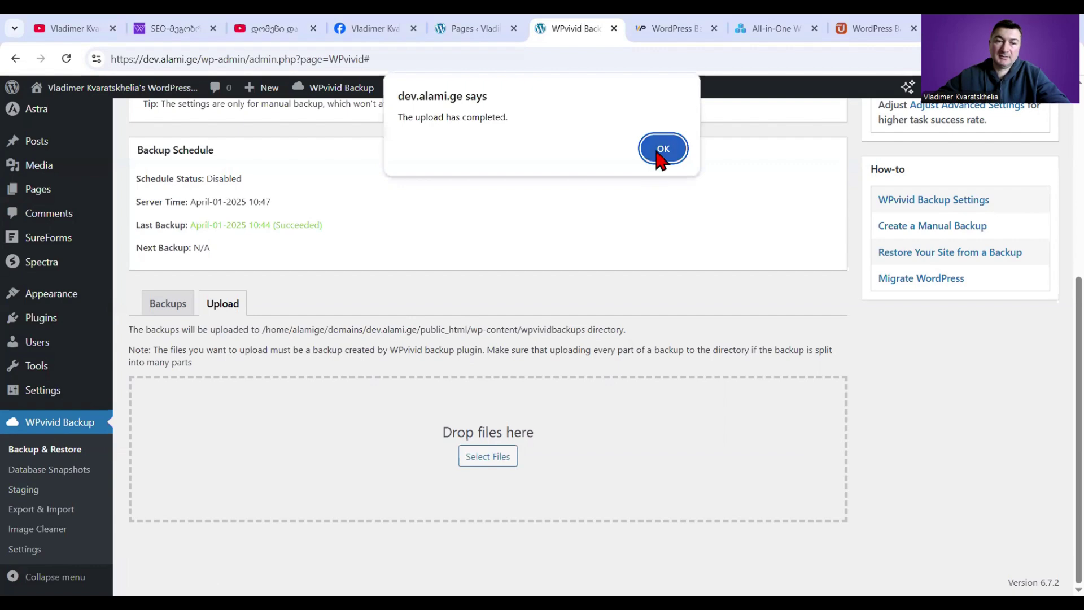
click(658, 150)
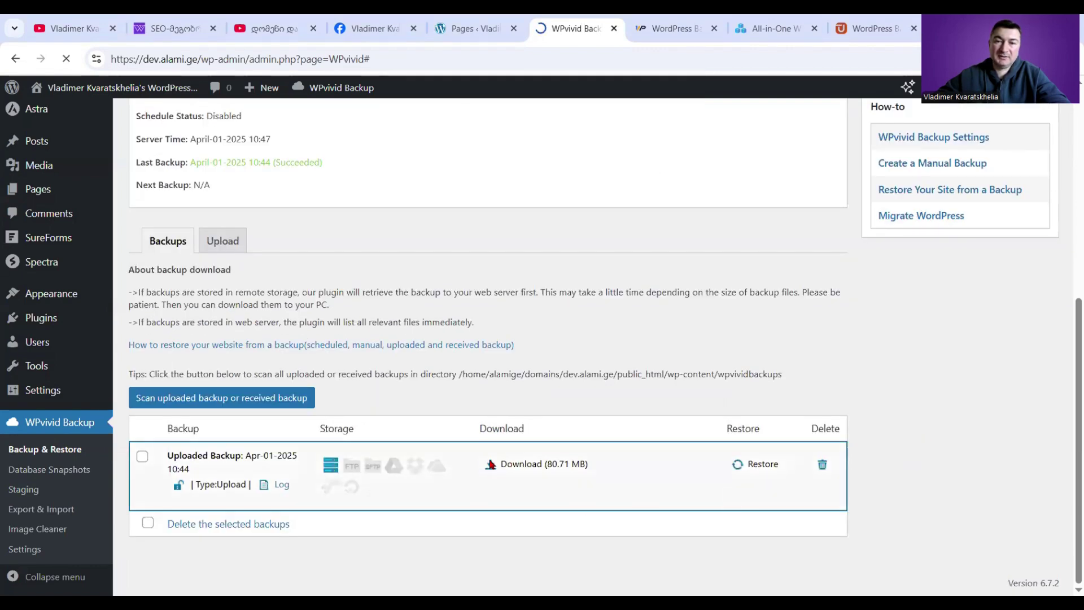
Restore the site from the uploaded Apr-01-2025 10:44 backup.
scroll(567, 472, down, 7)
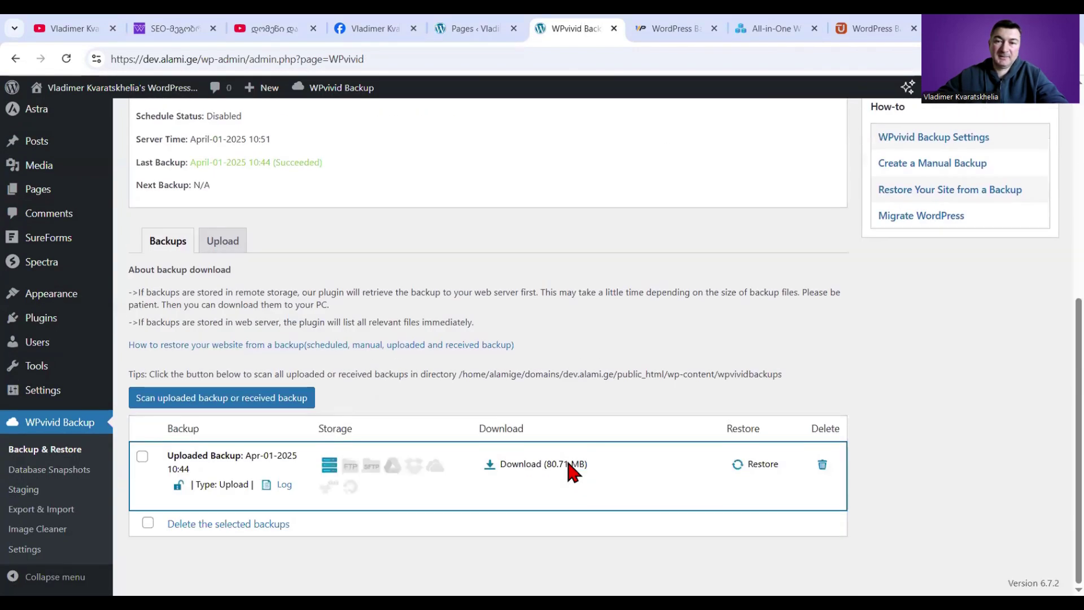
click(778, 468)
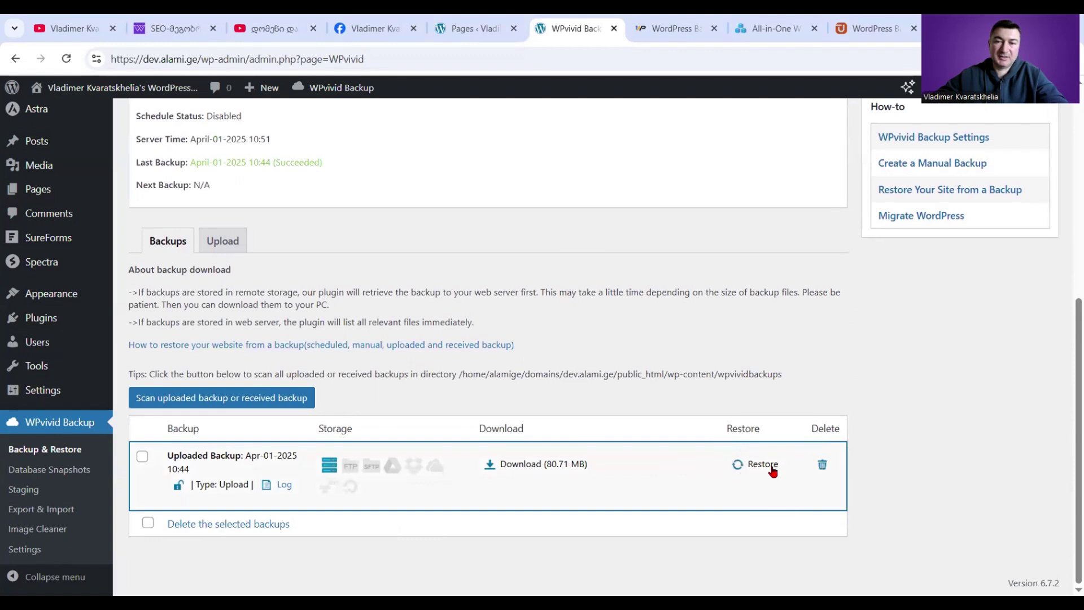
click(777, 469)
scroll(775, 472, down, 2)
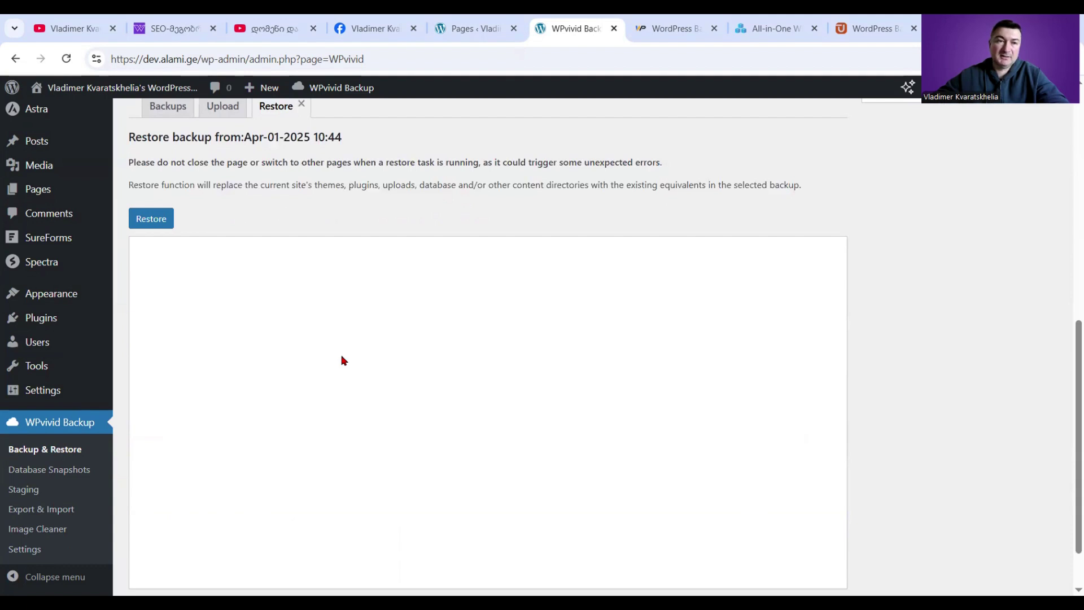
click(138, 226)
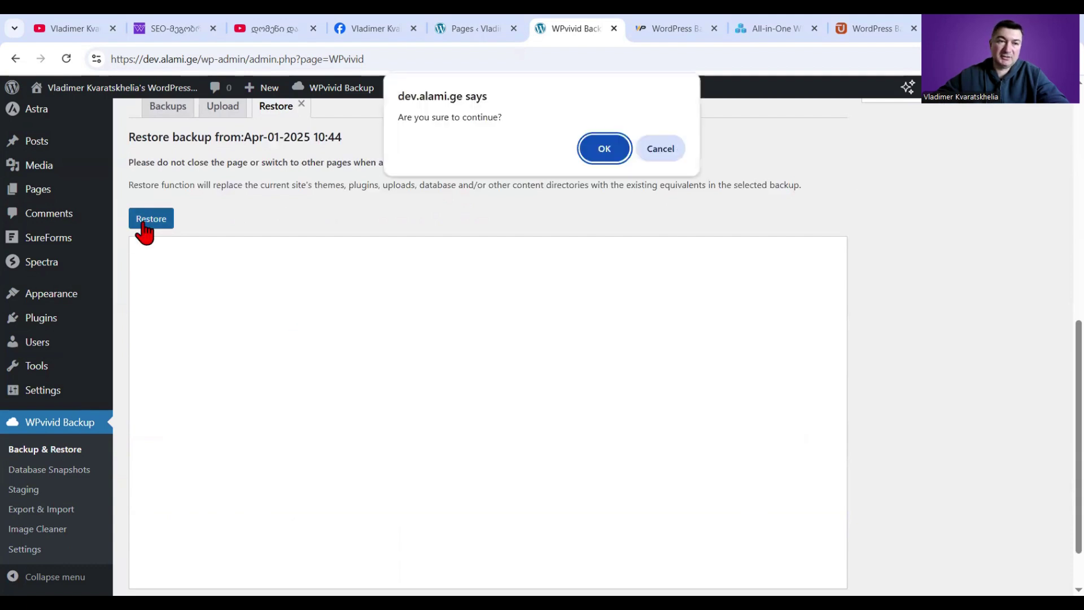
click(593, 158)
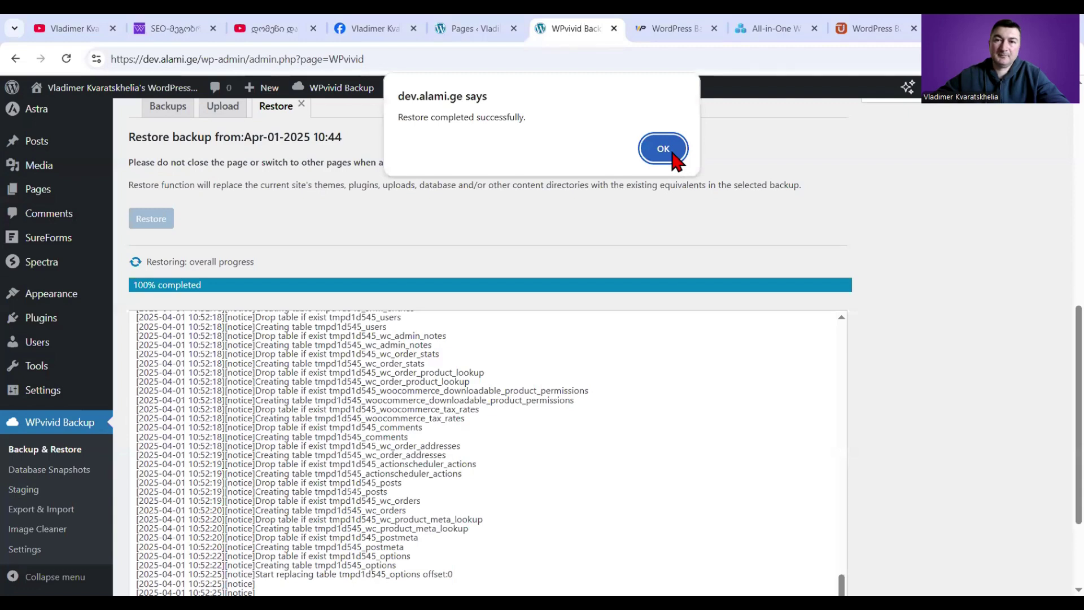
click(672, 152)
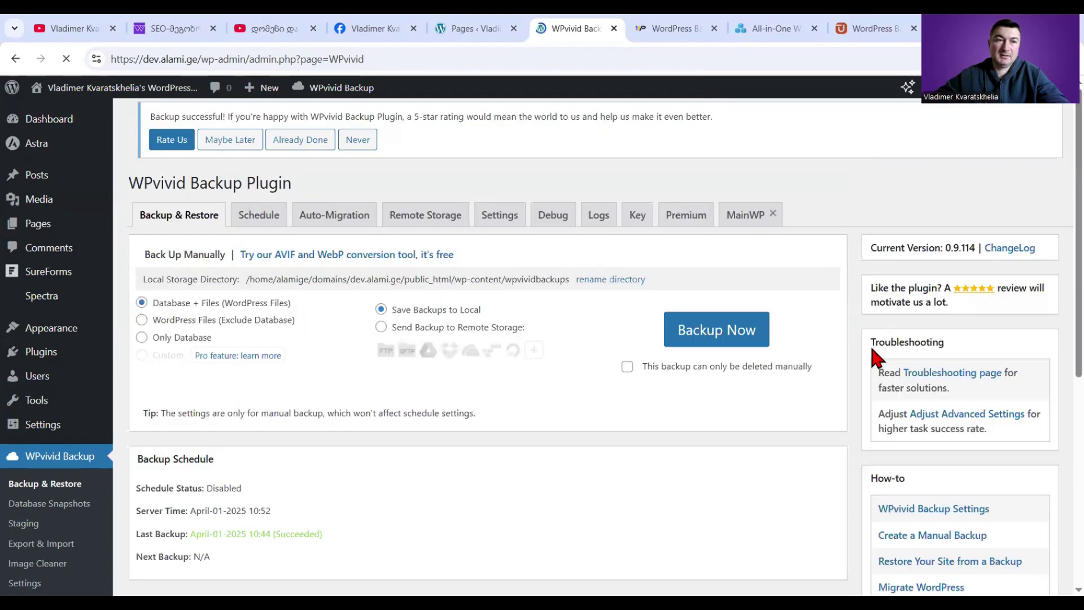
Check the restored site's Pages list for the previously deleted pages, and return to the Dashboard.
scroll(874, 357, down, 4)
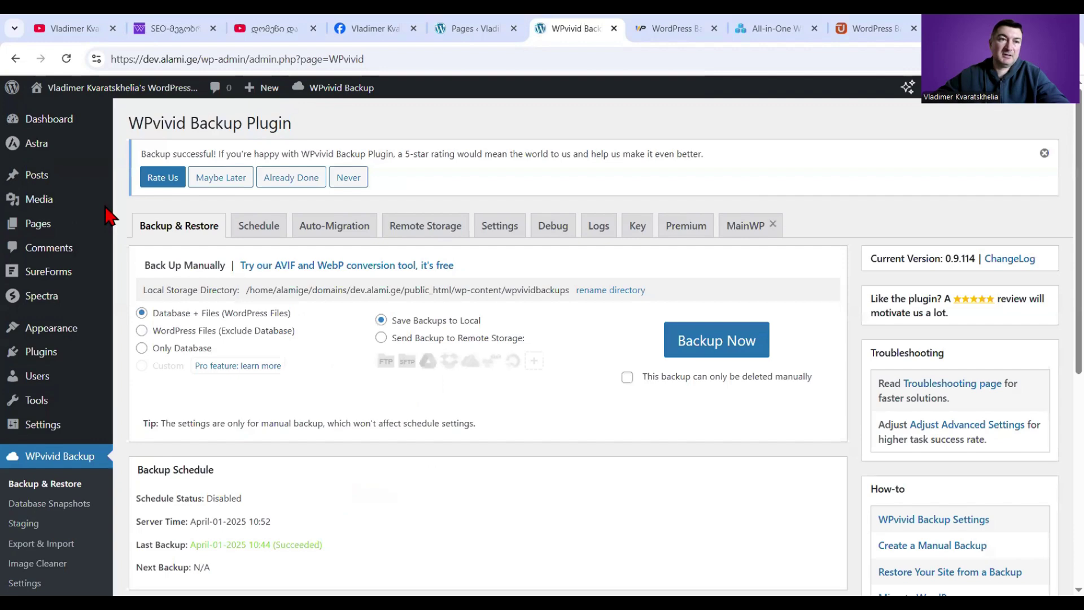
click(28, 120)
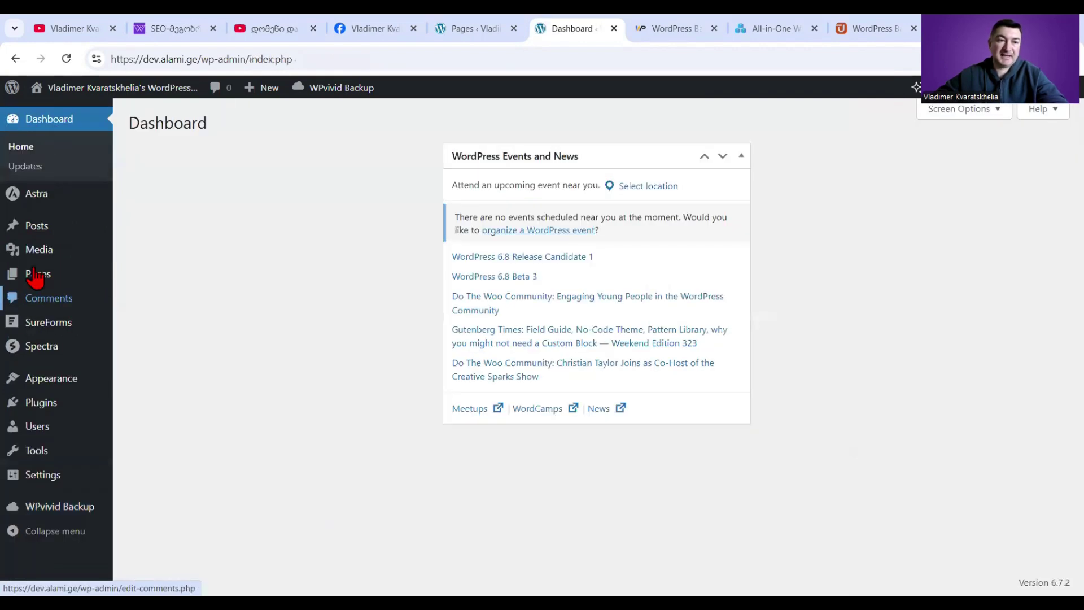
click(37, 277)
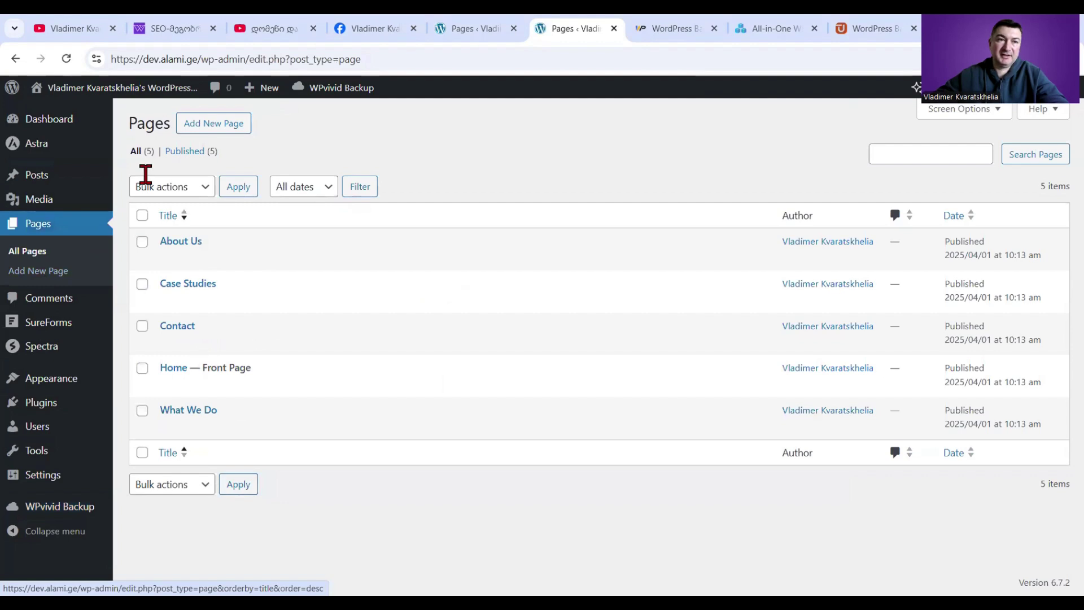
click(66, 116)
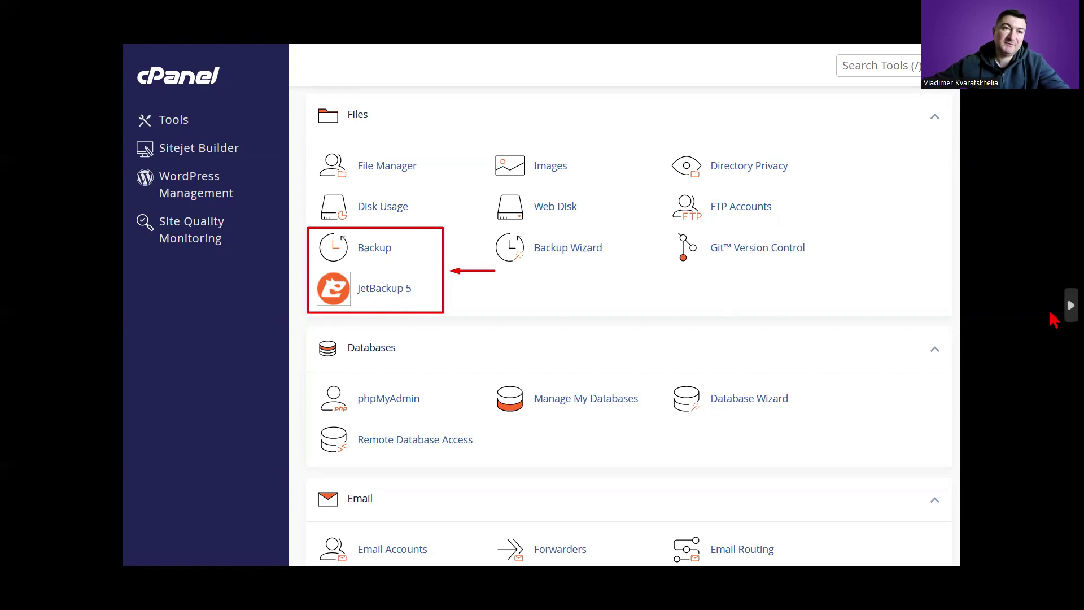
key(Right)
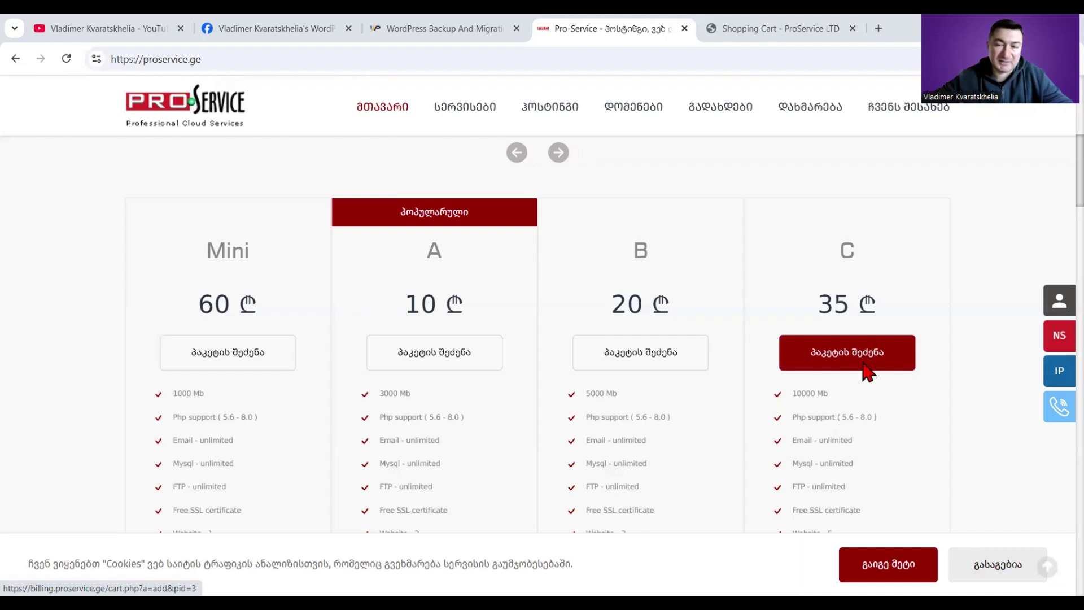
On the Pro-Service site, order hosting package C, check the availability of the domain SATESTODOMENI with the .ge extension, and continue with it.
click(868, 373)
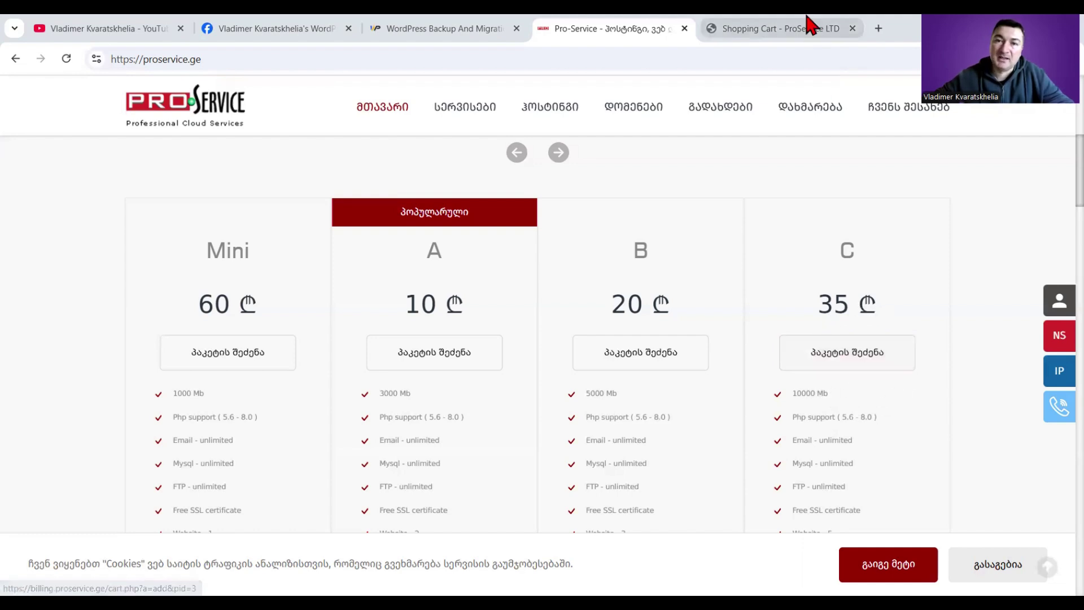
click(829, 275)
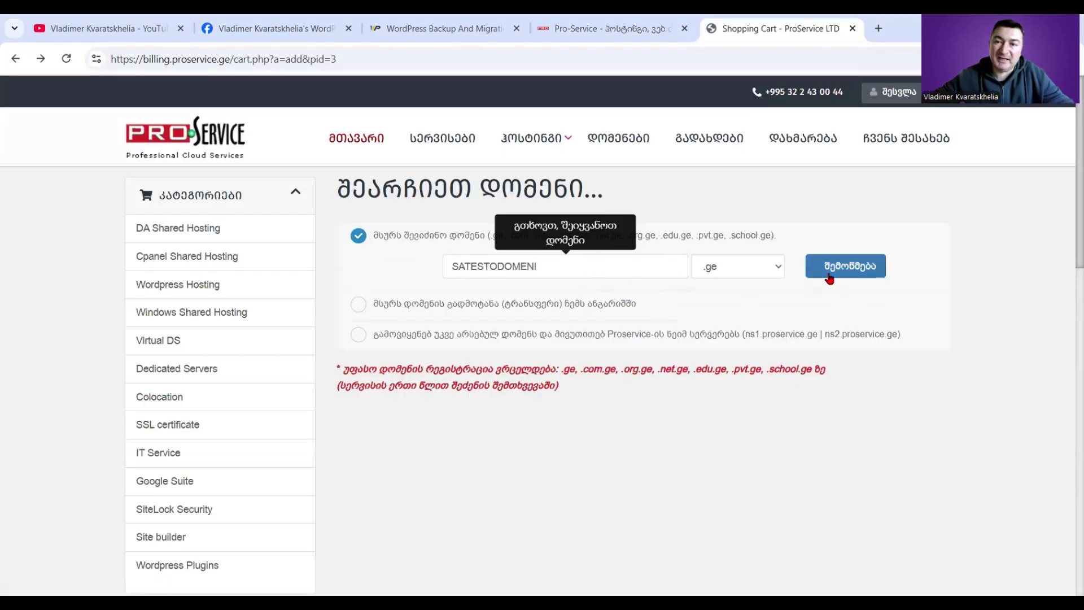
scroll(828, 276, down, 3)
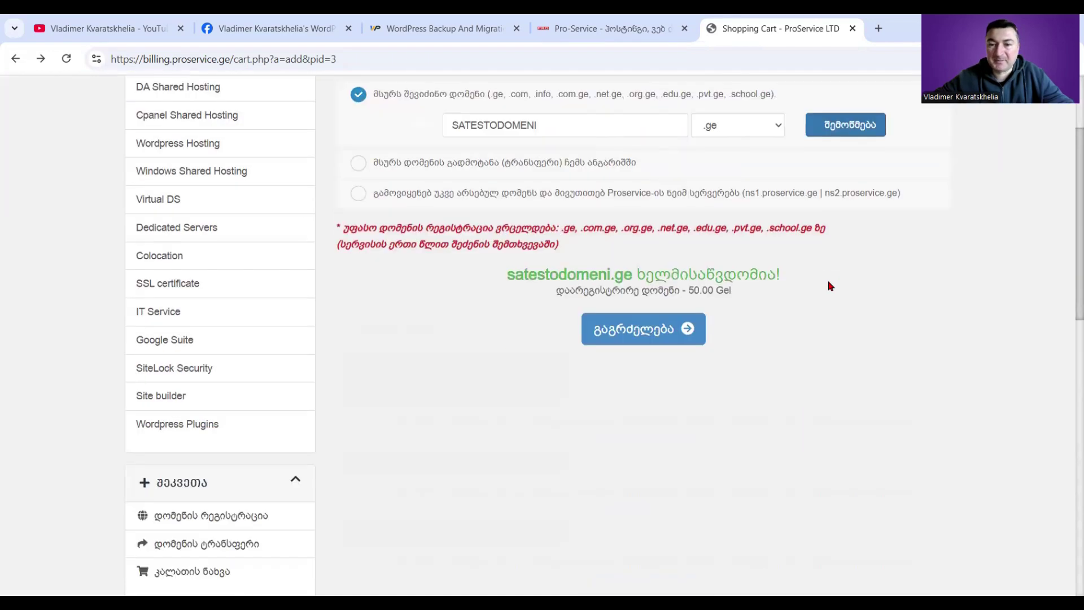
click(632, 329)
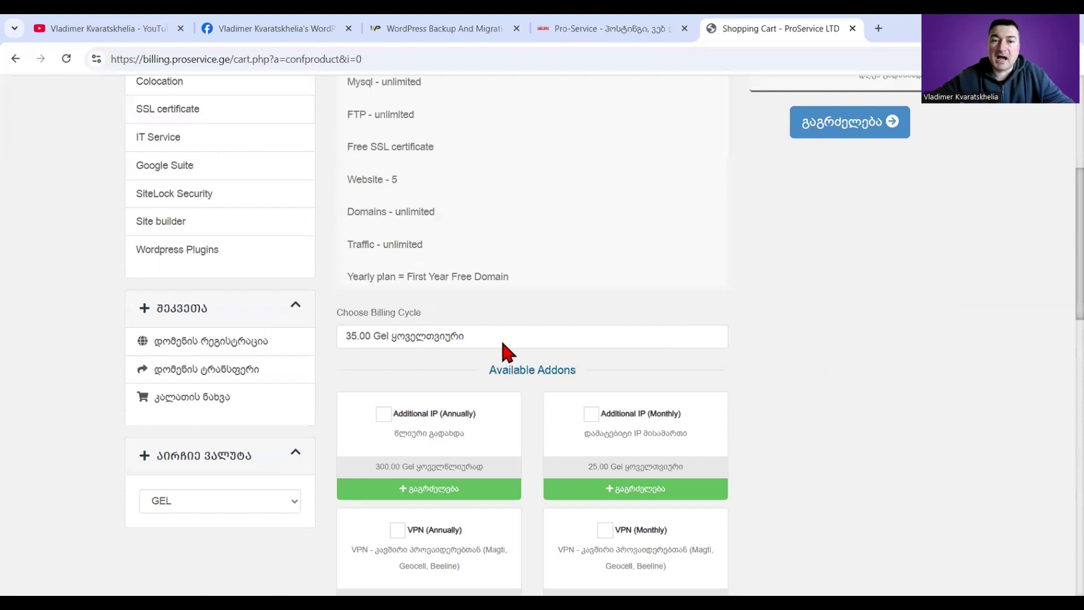
Set the billing cycle of hosting package C to the yearly 420.00 Gel (Free Domain) option and continue the order.
click(504, 338)
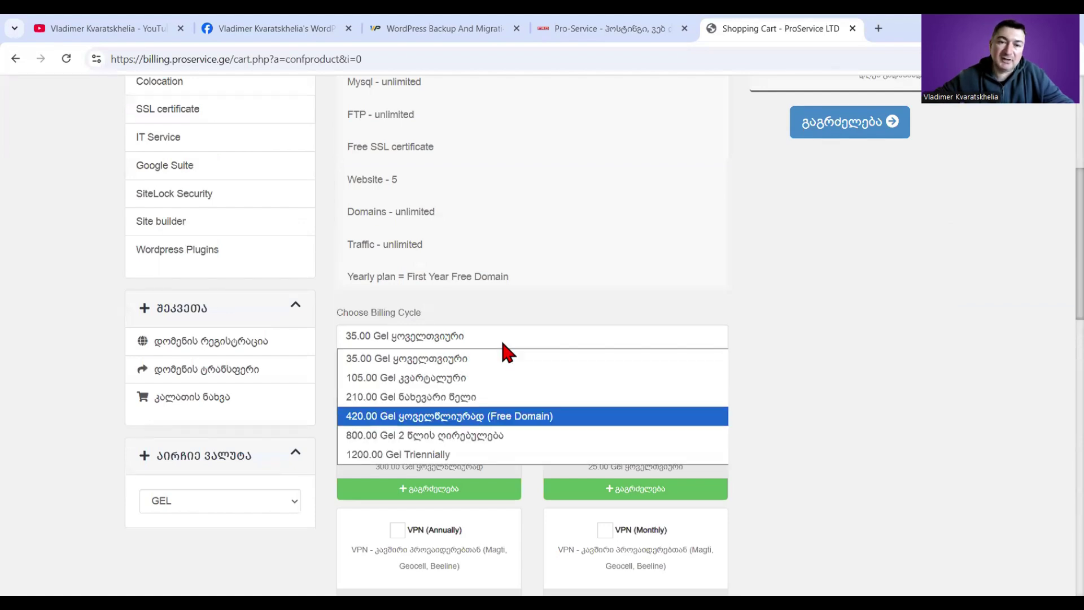
key(Return)
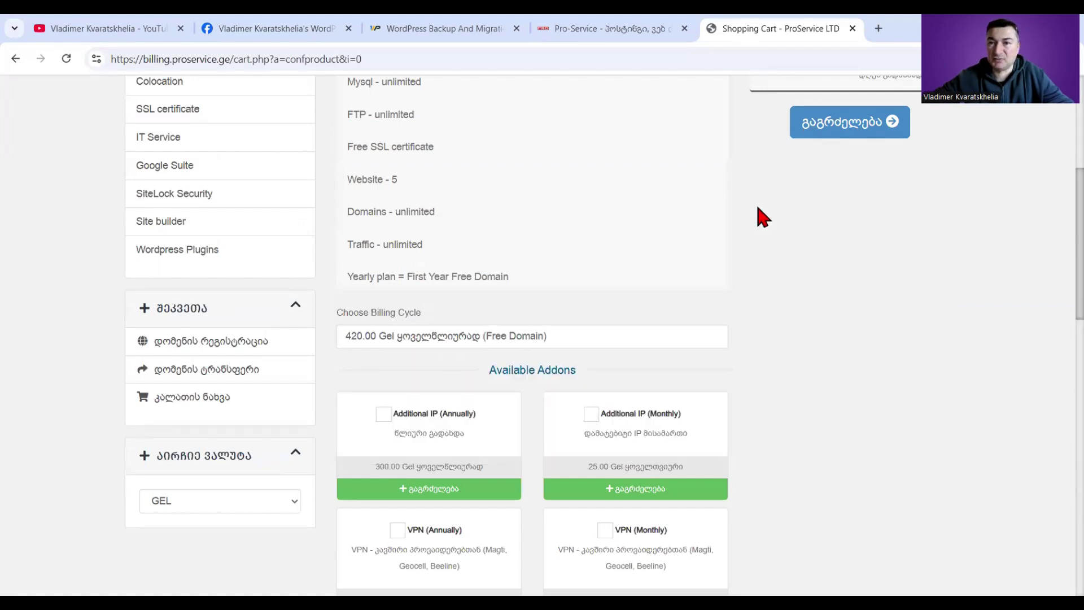
key(ctrl)
scroll(871, 252, up, 2)
key(ctrl)
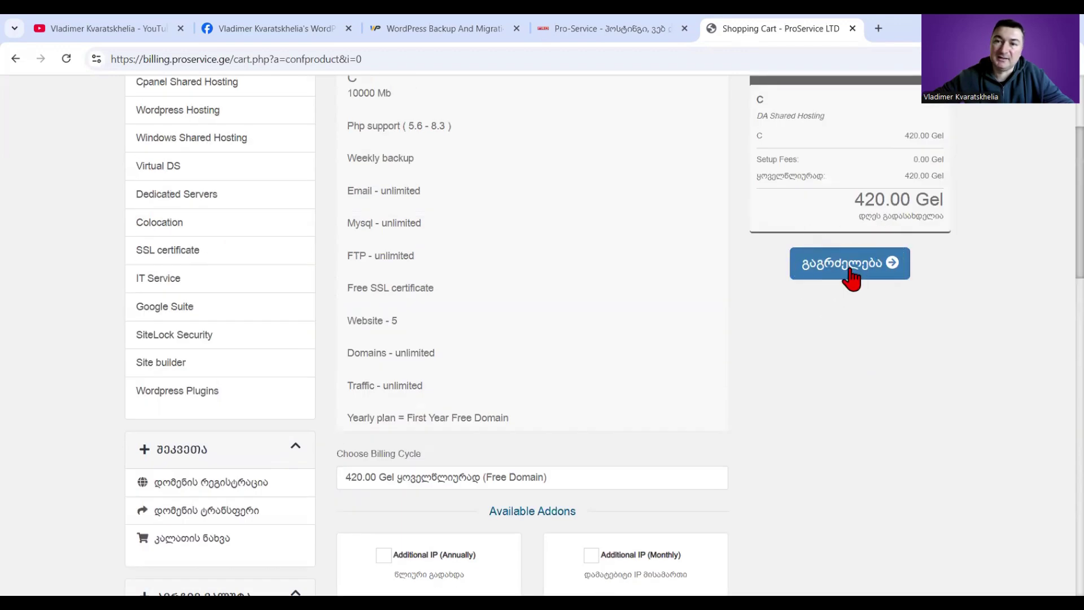
click(850, 271)
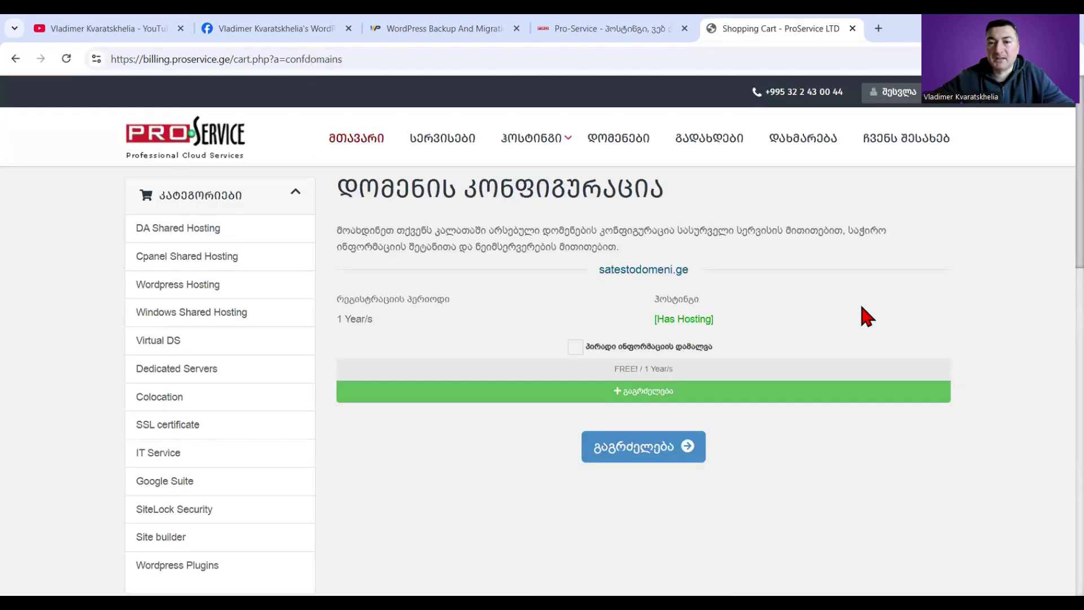
Accept the domain configuration for satestodomeni.ge, apply the promo code in the cart, and highlight the discounted total.
scroll(861, 307, down, 2)
key(ctrl)
click(648, 305)
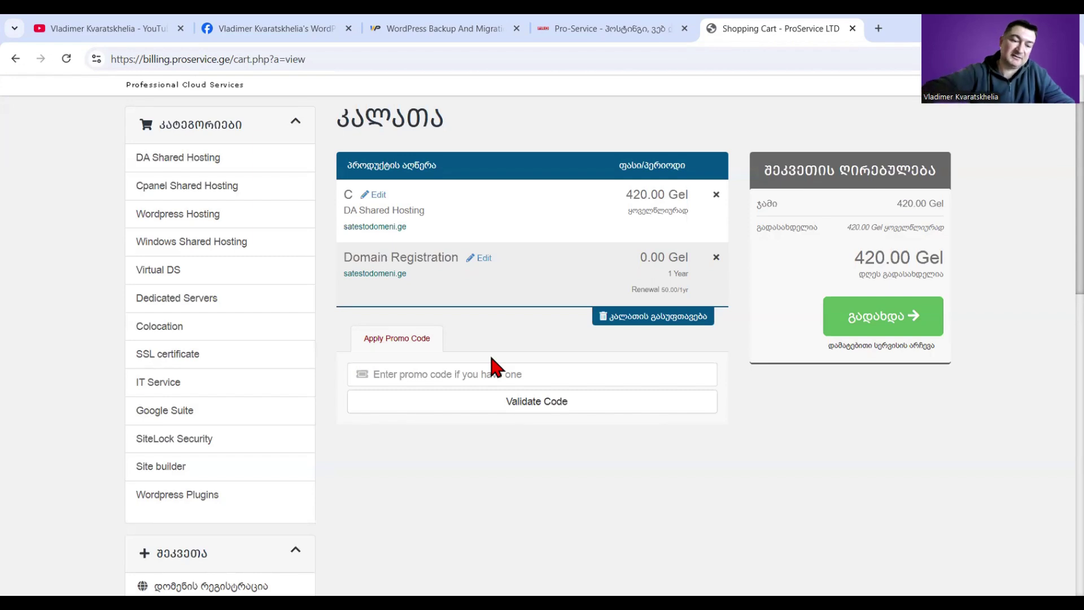
text(VLADIMERKV15)
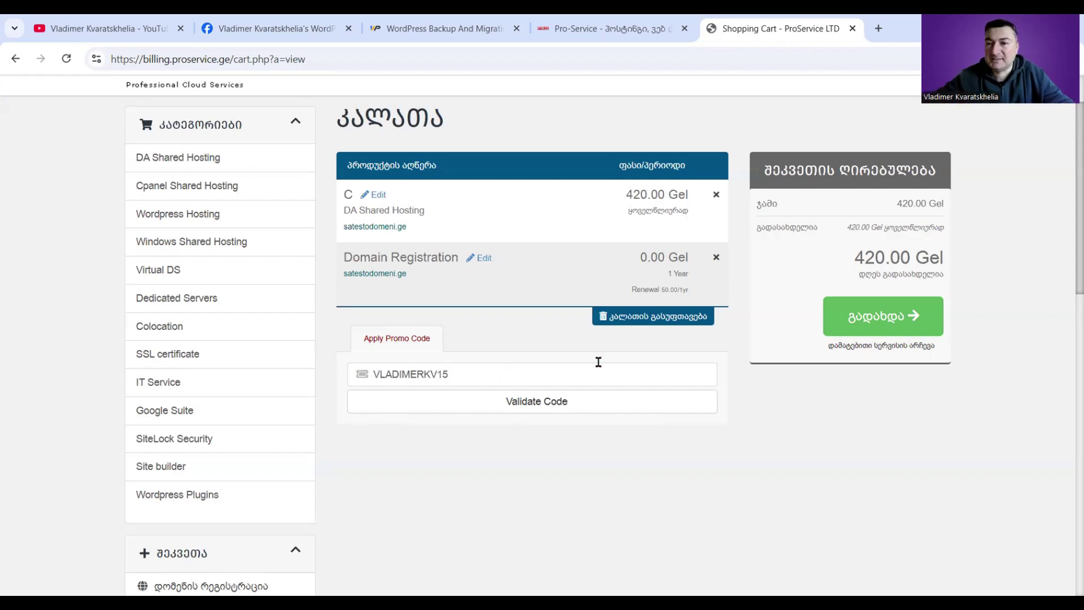
key(Return)
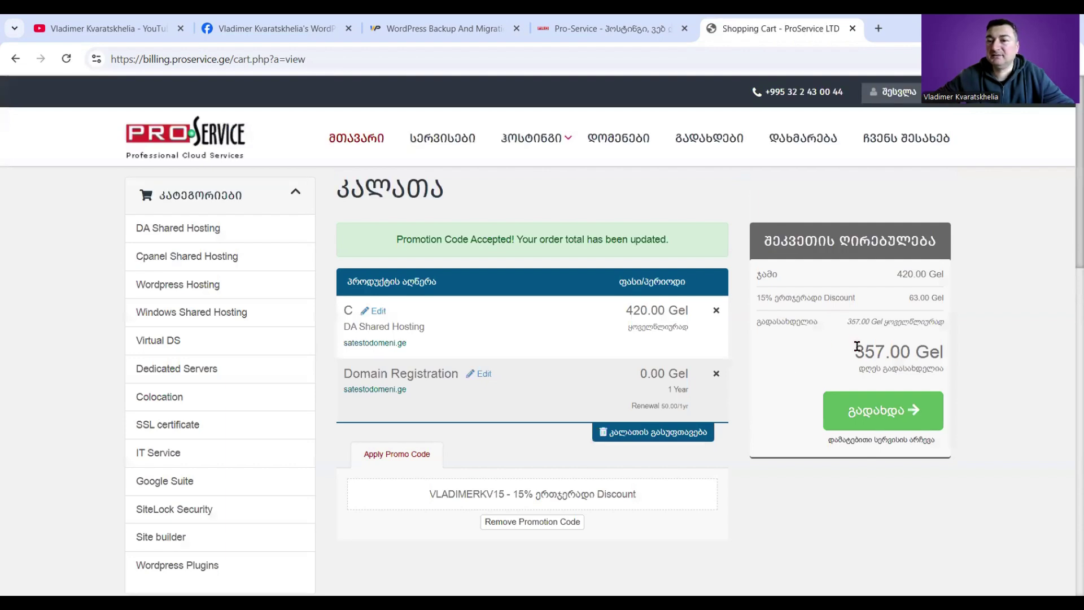
drag(857, 346, 943, 348)
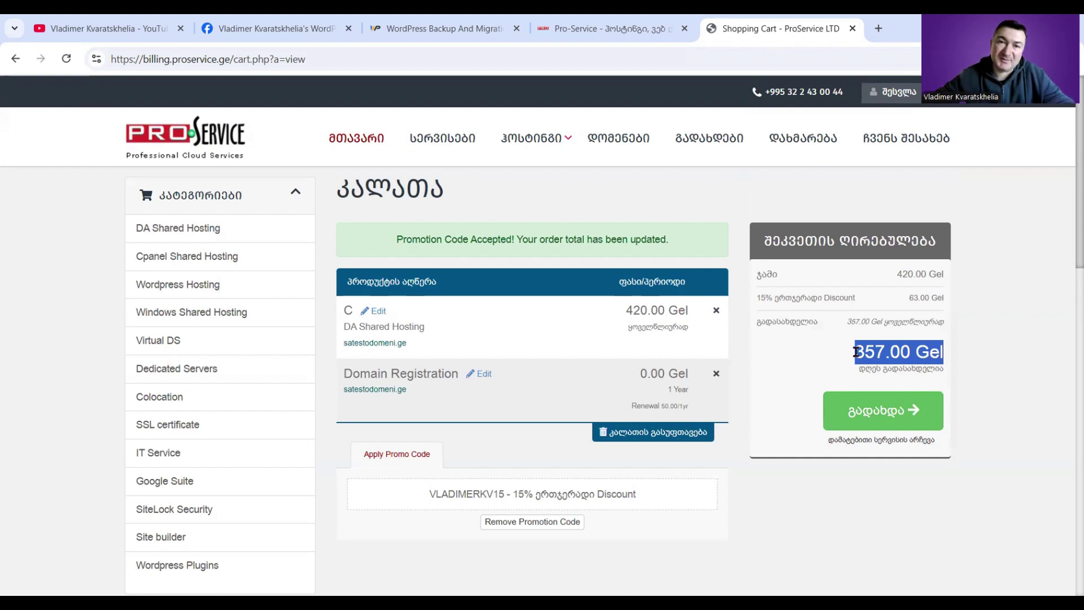
Show the presenter's YouTube channel page and the Facebook group of the WordPress community.
click(88, 26)
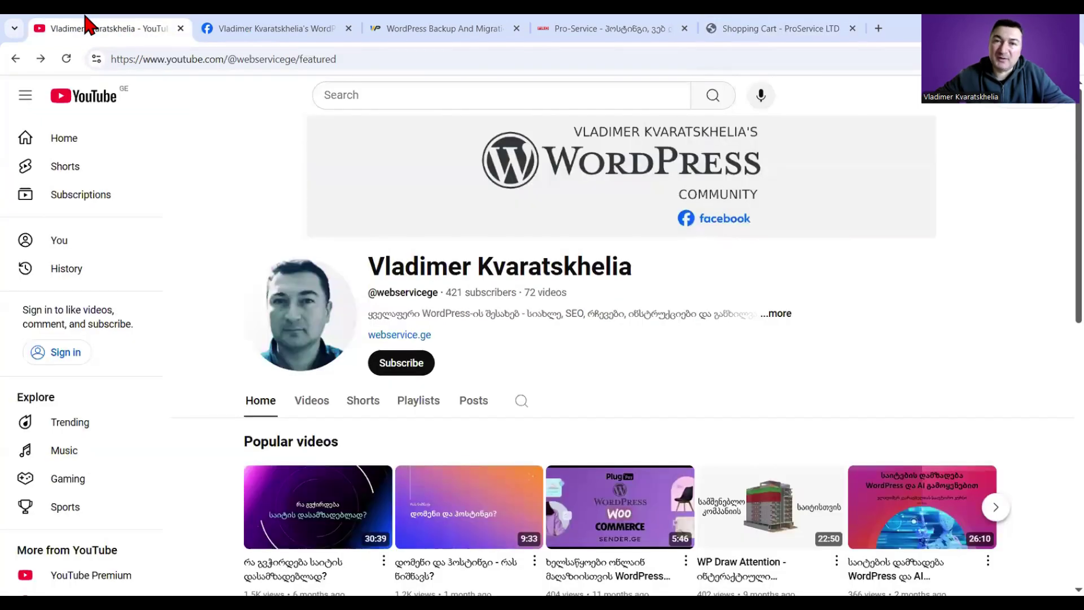
click(215, 28)
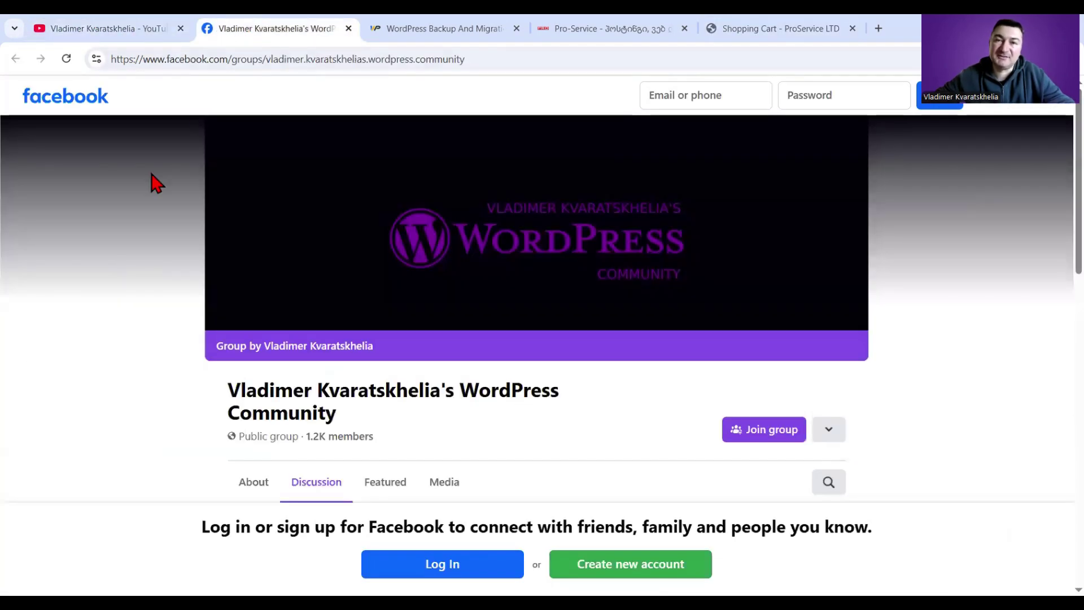